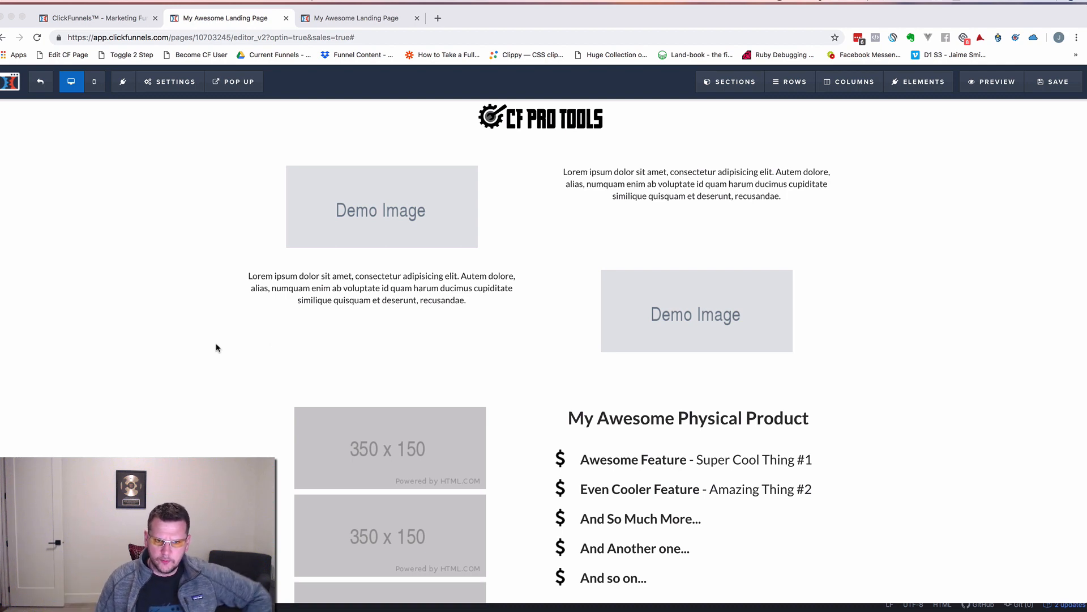
# Add a one-column row below the second demo-image row and place a paragraph element in it
pyautogui.scroll(-6, 216, 334)
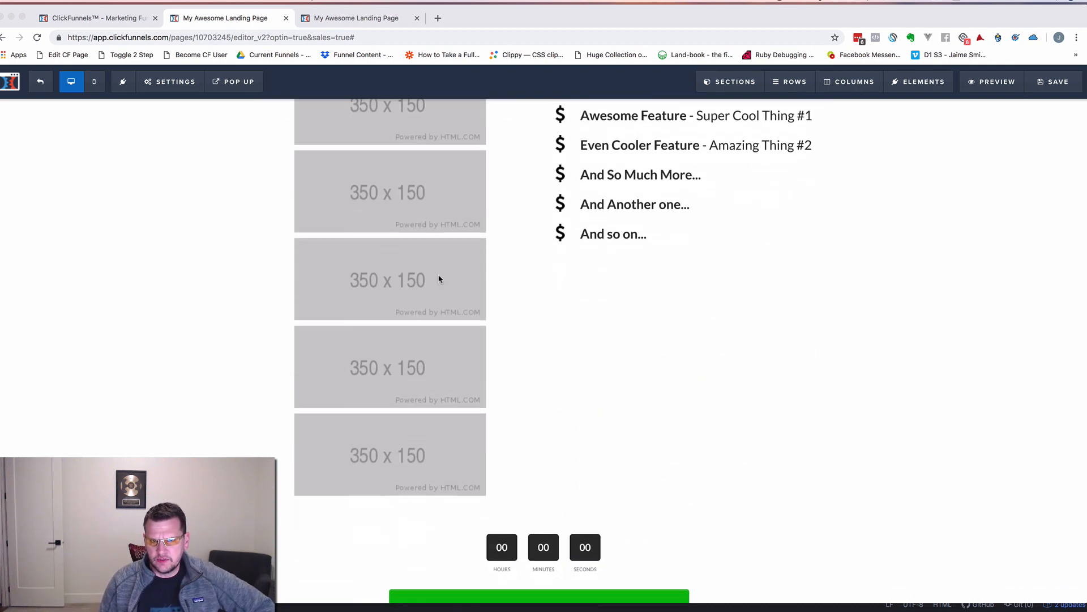
pyautogui.scroll(2, 439, 279)
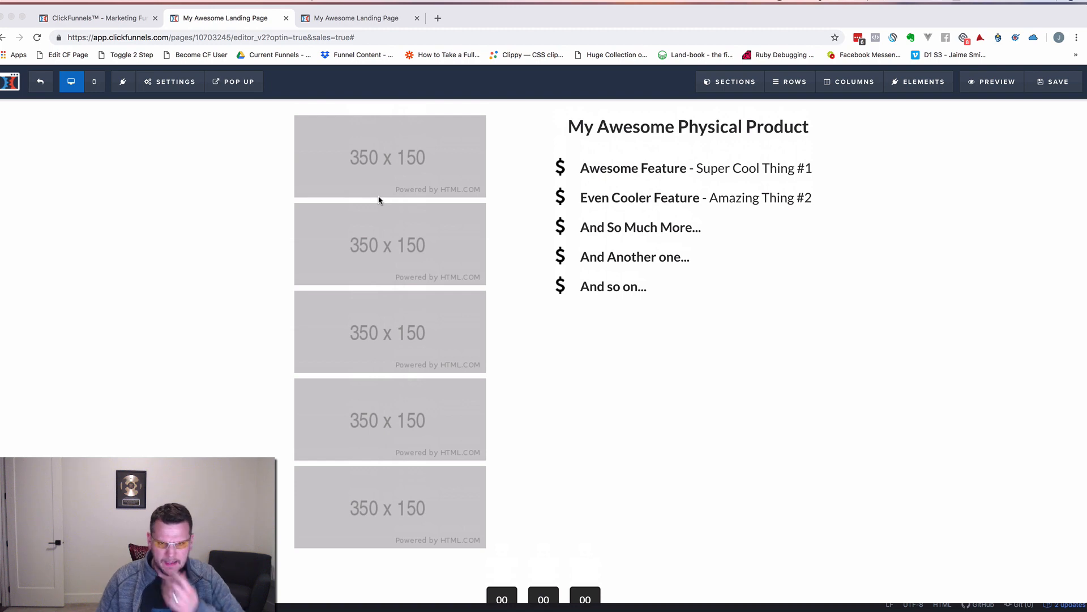
pyautogui.scroll(5, 190, 292)
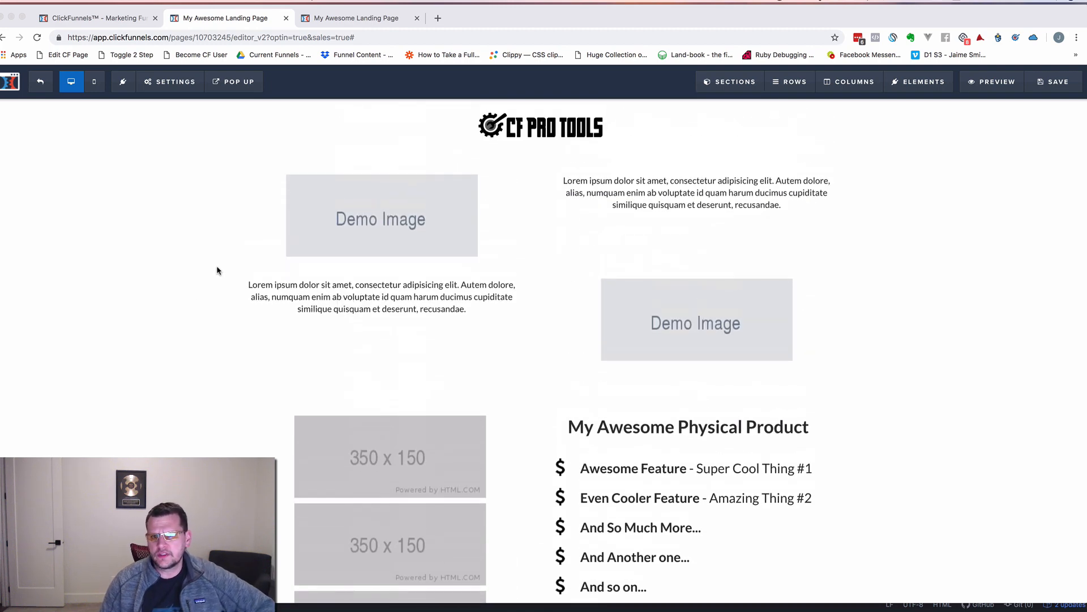
pyautogui.click(882, 194)
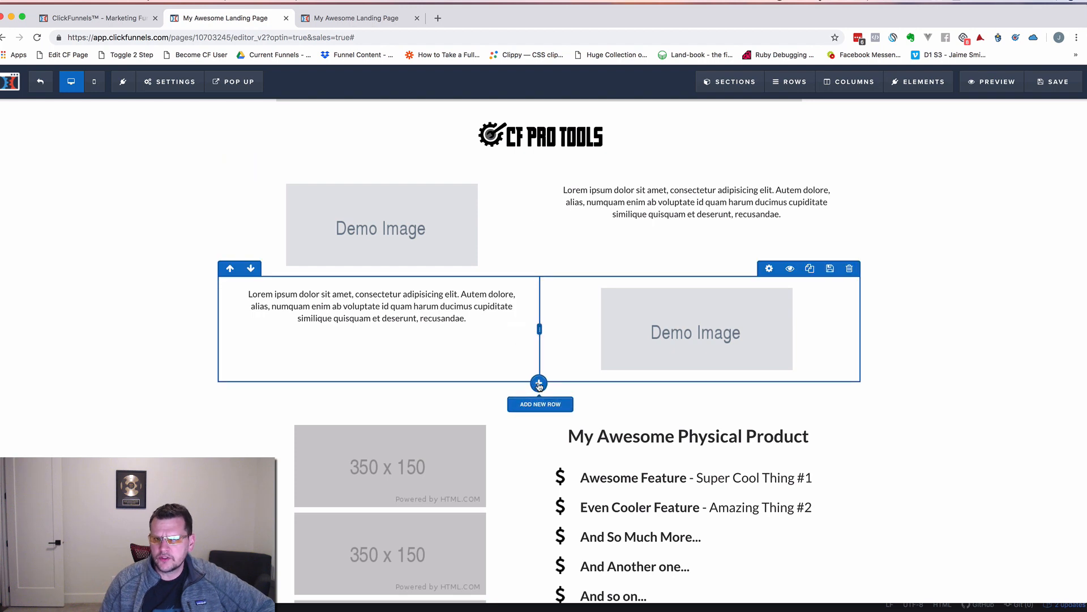
pyautogui.click(539, 385)
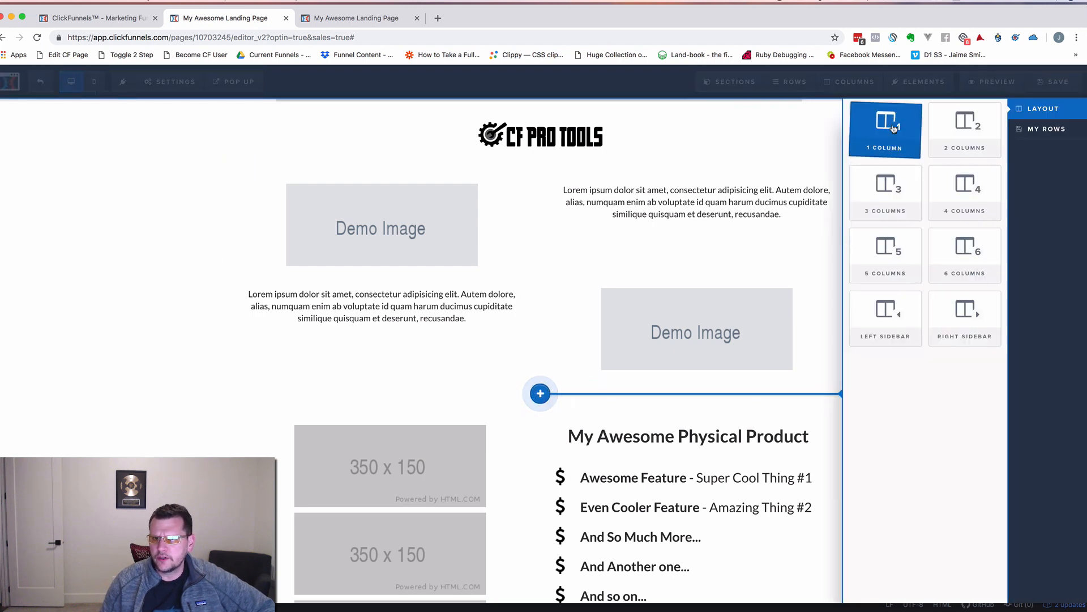
pyautogui.click(893, 127)
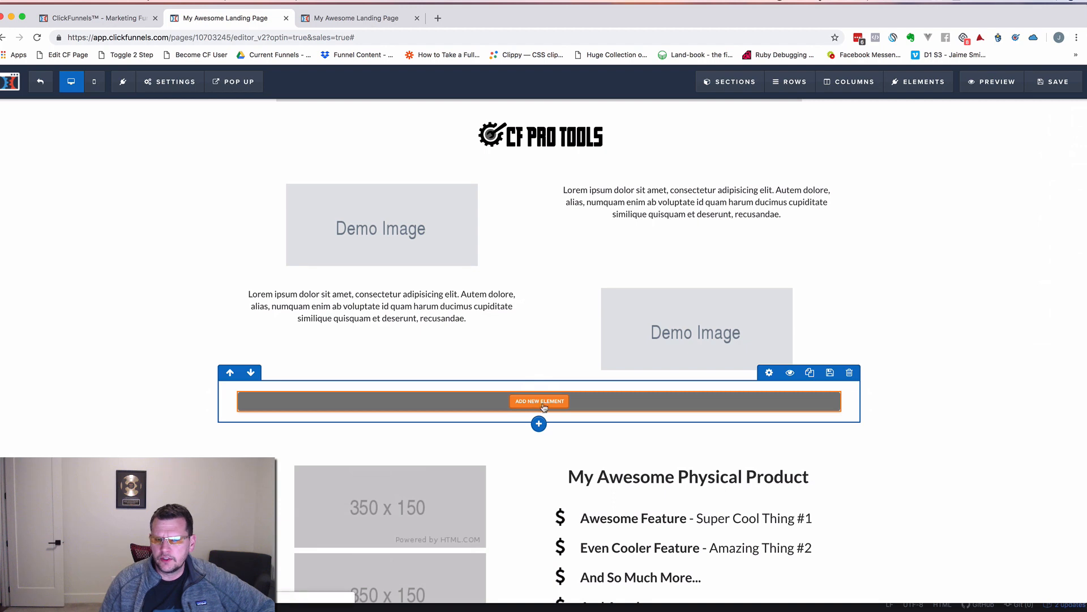
pyautogui.click(542, 402)
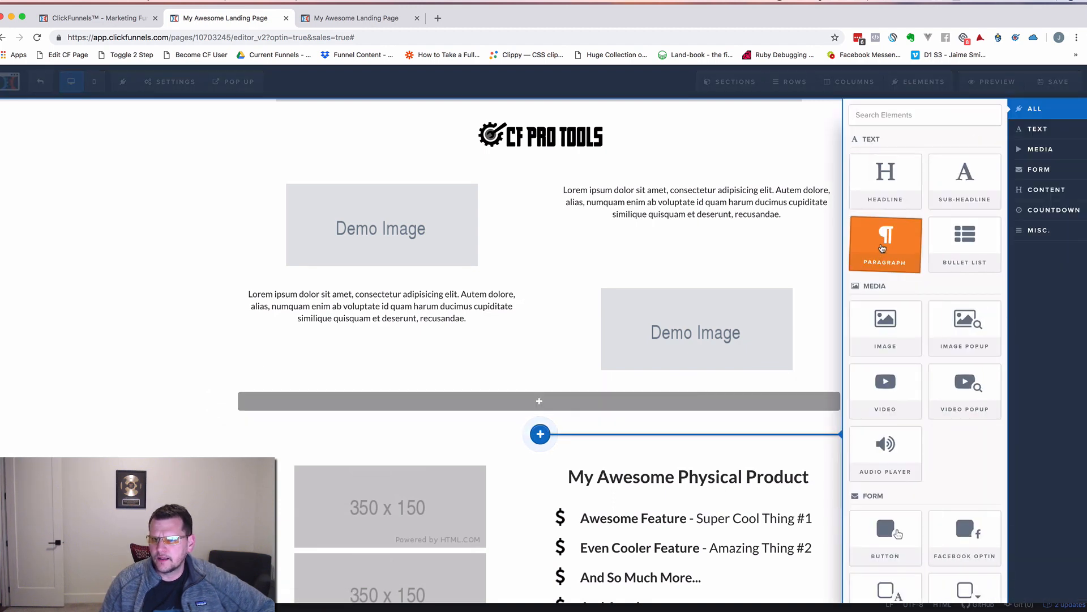
pyautogui.click(882, 247)
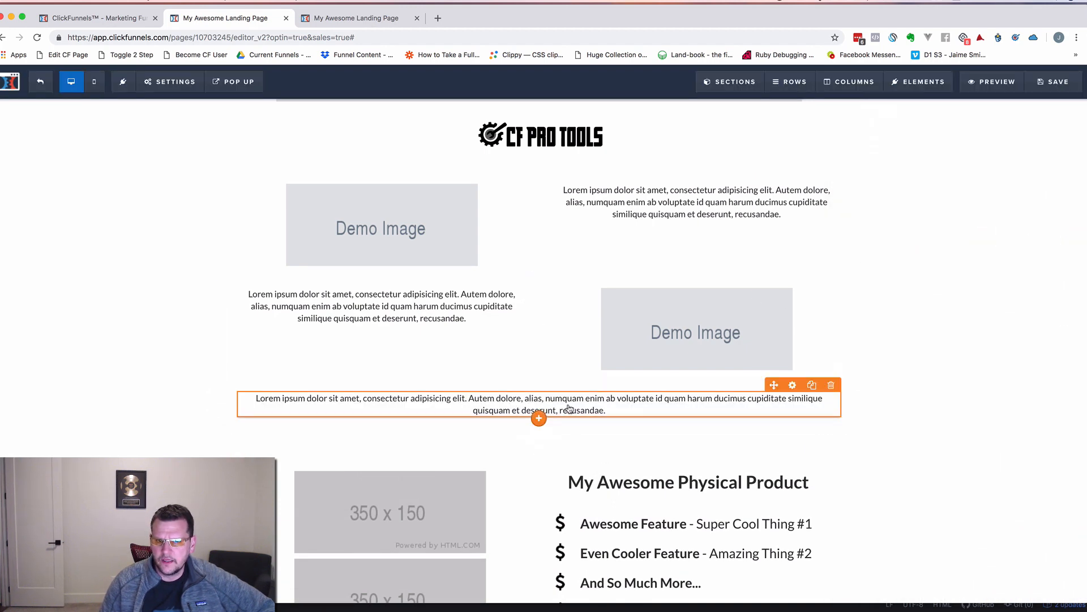
# Duplicate the new paragraph's lorem ipsum text below itself, separated by a blank line
pyautogui.click(717, 410)
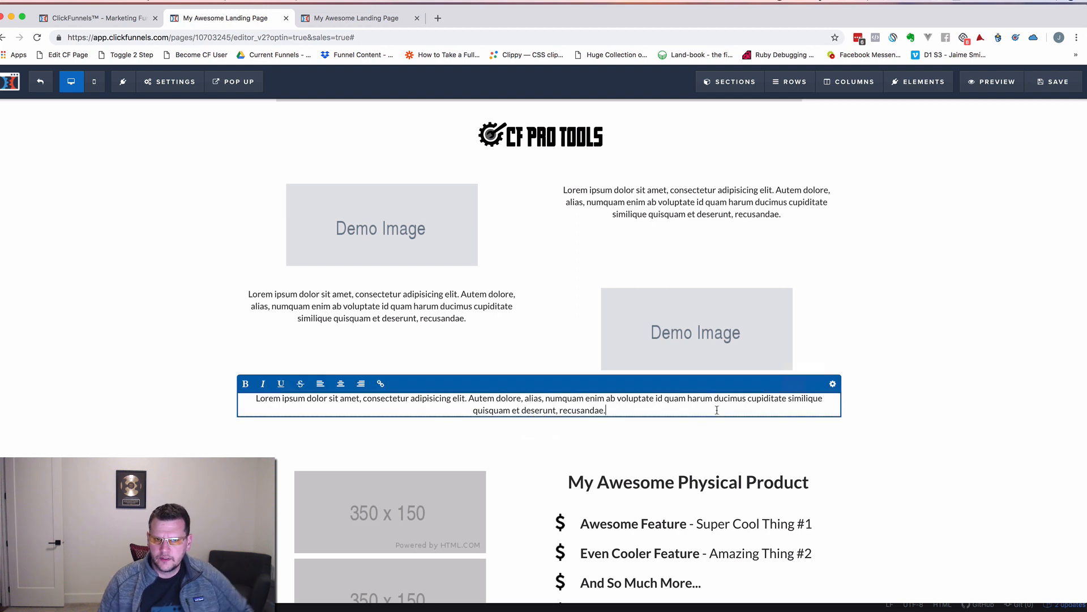
pyautogui.press('super+a')
pyautogui.press('super+c')
pyautogui.press('Right')
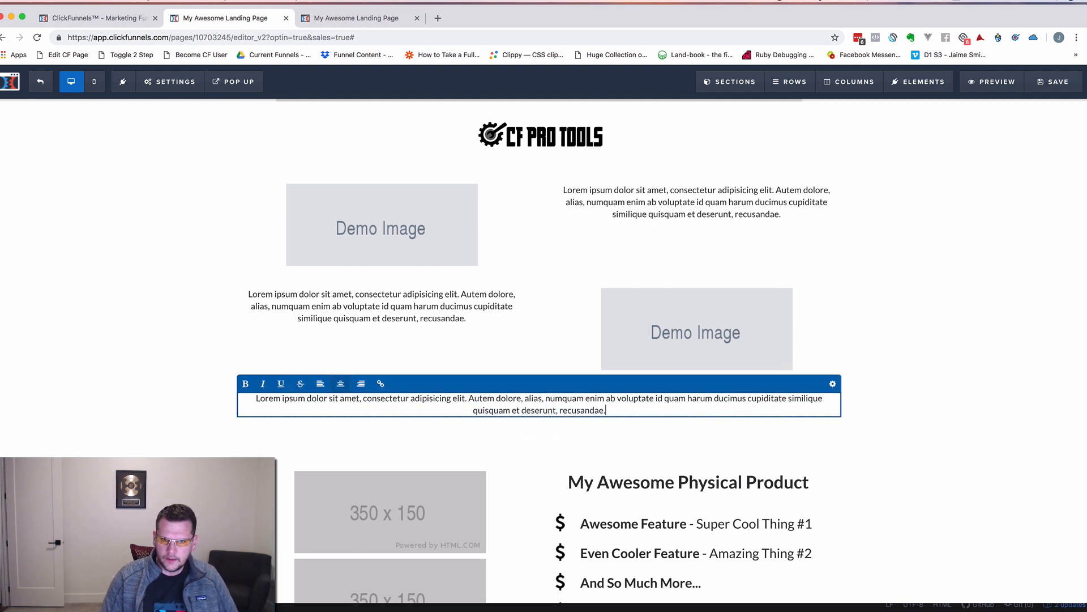
pyautogui.press('Return')
pyautogui.press('Return')
pyautogui.press('super+v')
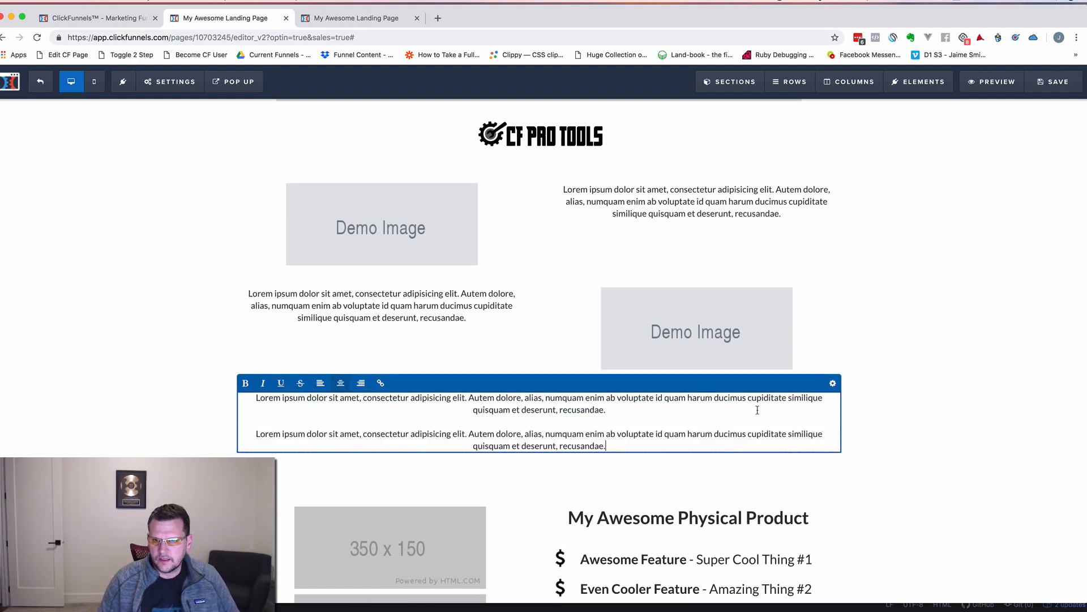
# Increase the font size of the new two-paragraph text element
pyautogui.click(832, 385)
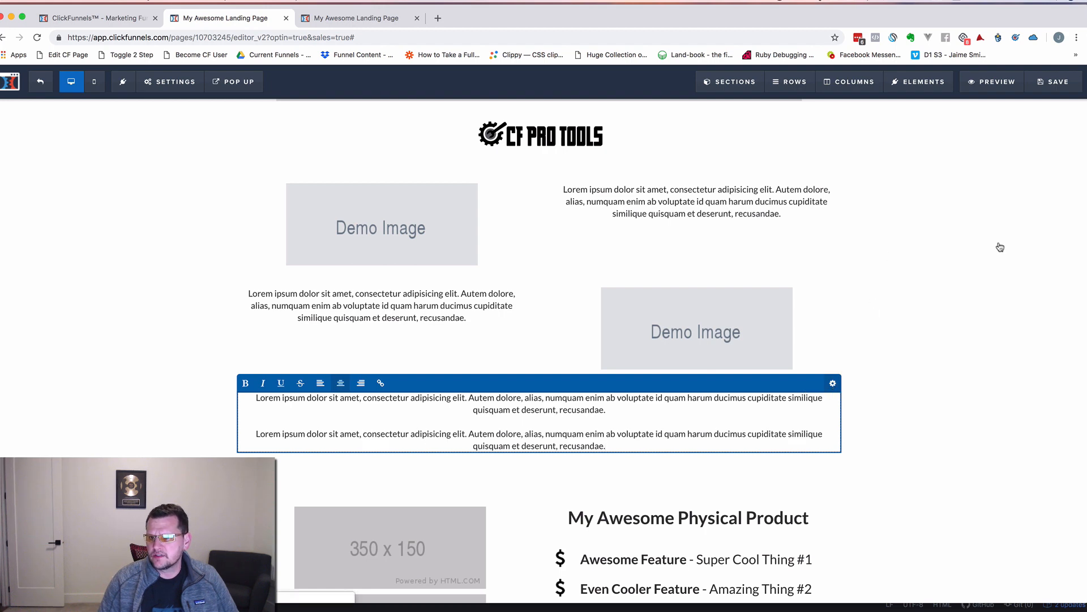
pyautogui.moveTo(973, 220); pyautogui.dragTo(981, 222)
pyautogui.click(792, 256)
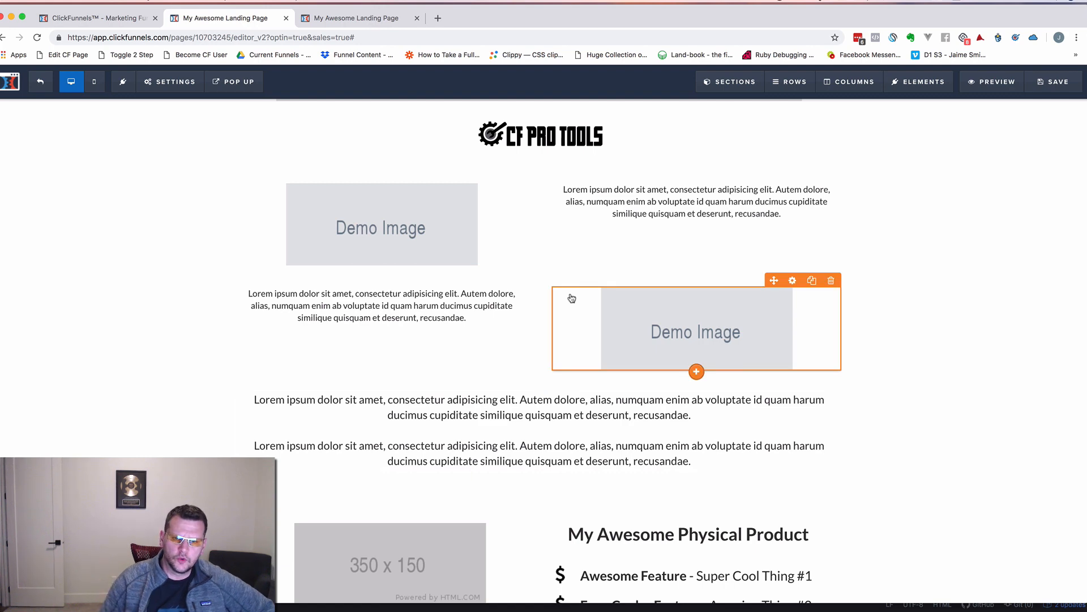
# Append "?text=Testing" to the image URL of the second 350 x 150 placeholder beside the product list
pyautogui.scroll(-5, 389, 379)
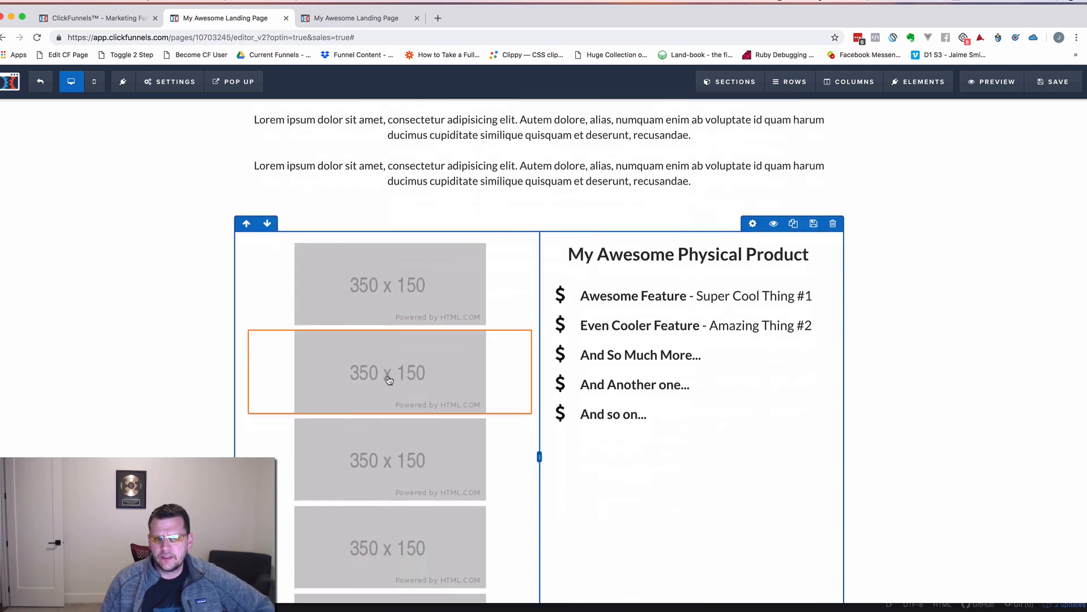
pyautogui.scroll(-2, 379, 351)
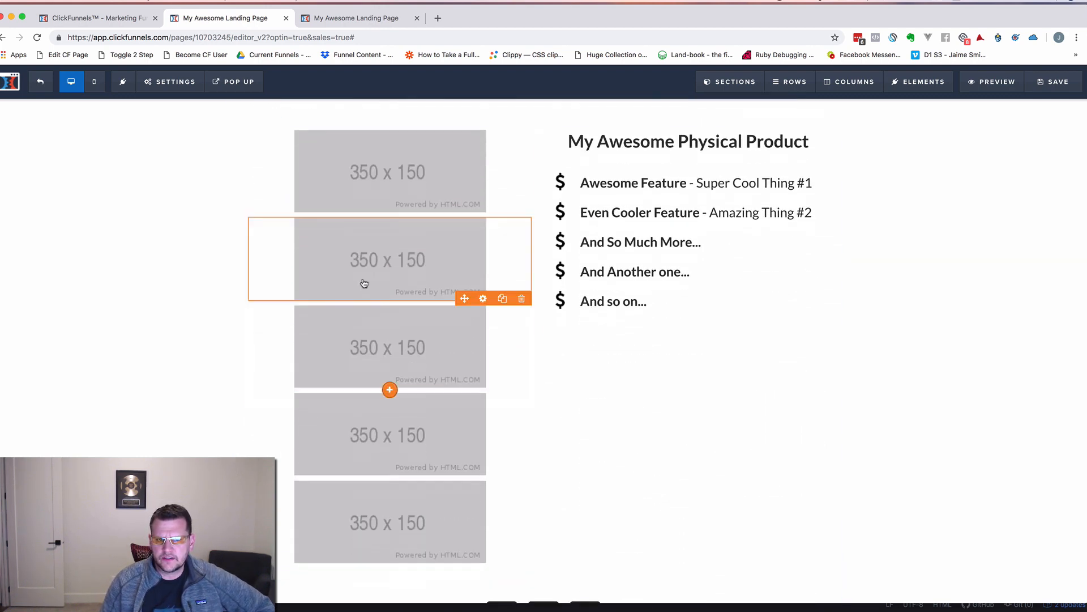
pyautogui.click(411, 252)
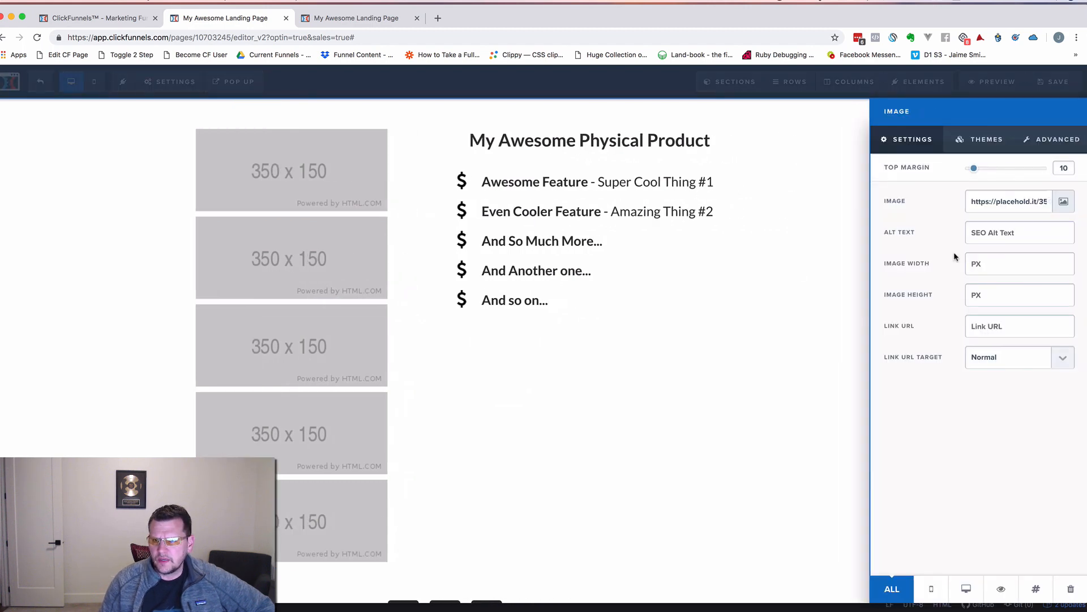
pyautogui.click(1022, 206)
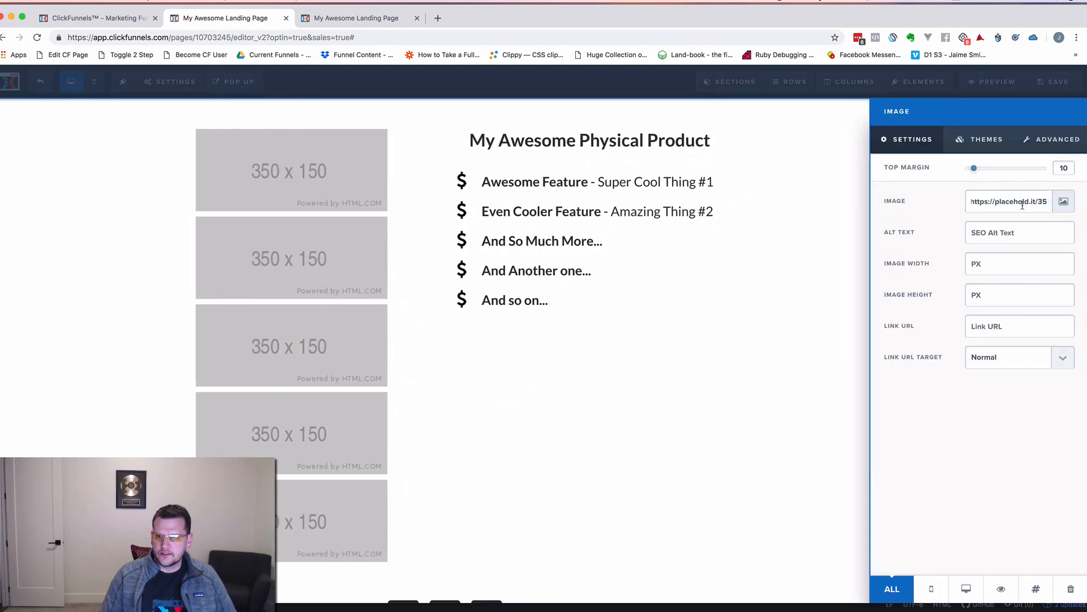
pyautogui.press('Right')
pyautogui.press('Right')
pyautogui.press('Right')
pyautogui.press('Right')
pyautogui.press('Right')
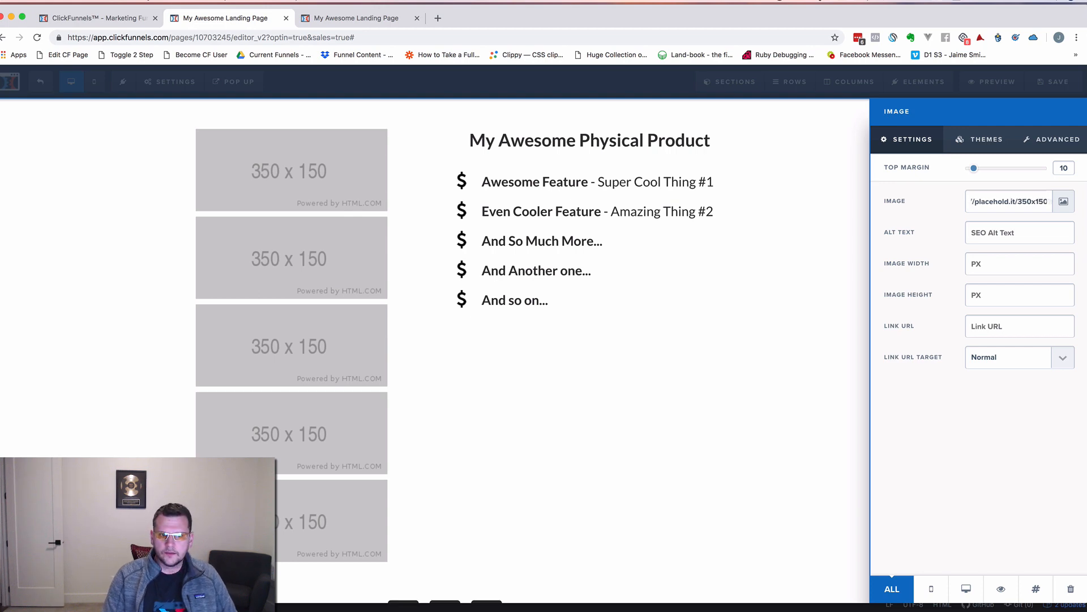
pyautogui.write('?text=Testing')
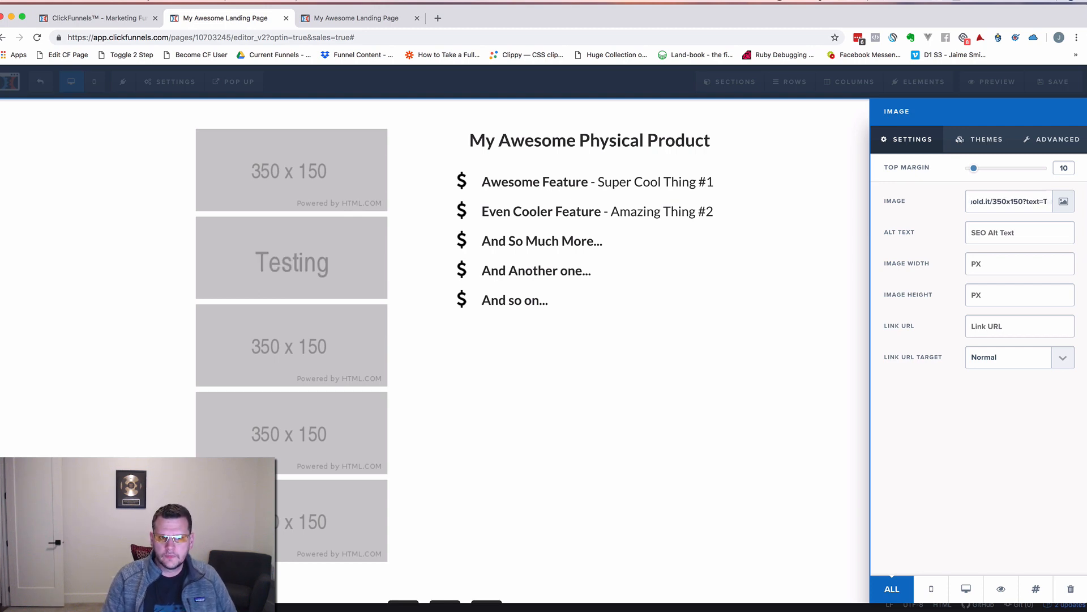
# Copy the second placeholder's image URL to the fourth placeholder and change its label text to "Testing 2"
pyautogui.tripleClick(1008, 202)
pyautogui.hotkey('ctrl', 'c')
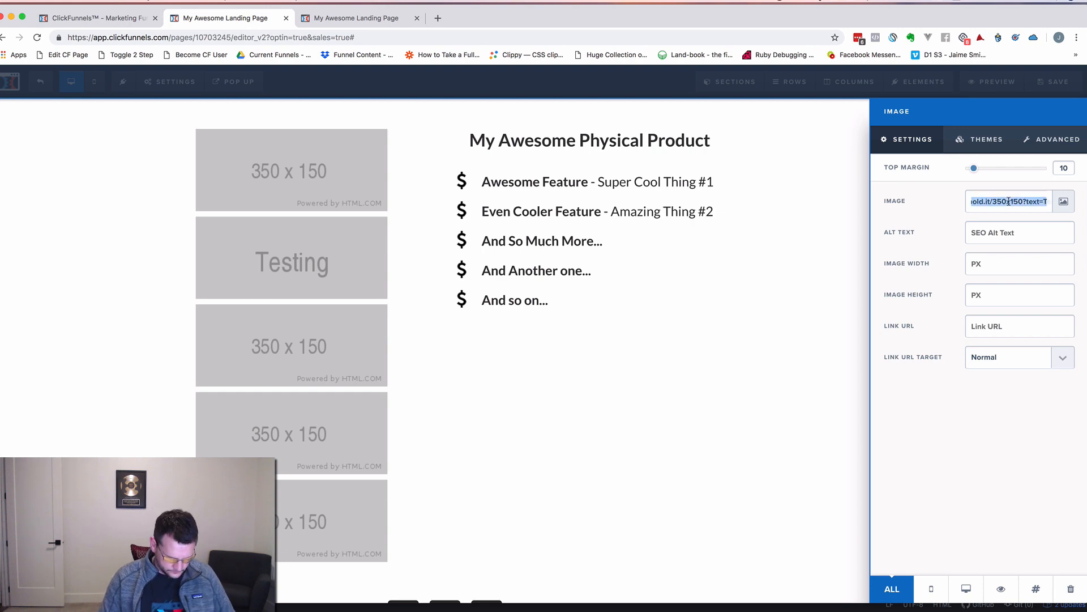
pyautogui.click(293, 436)
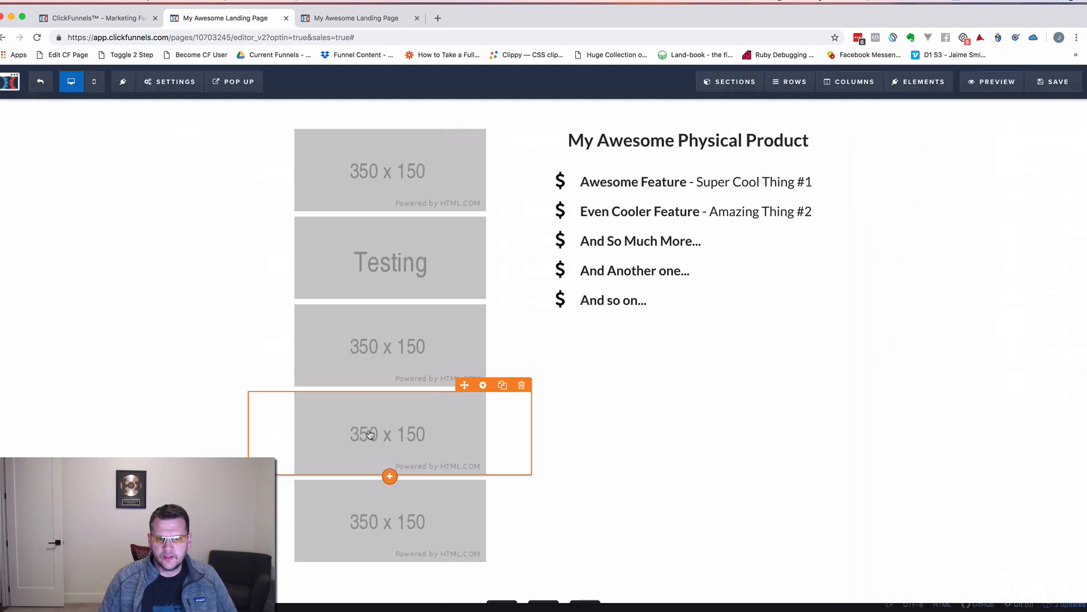
pyautogui.click(369, 435)
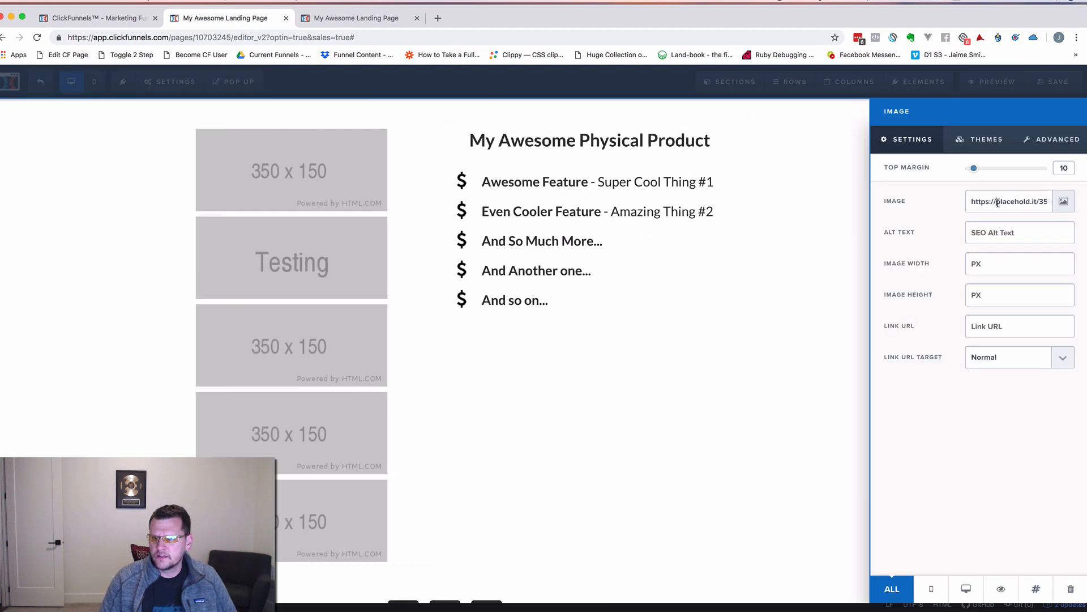
pyautogui.tripleClick(998, 203)
pyautogui.doubleClick(998, 203)
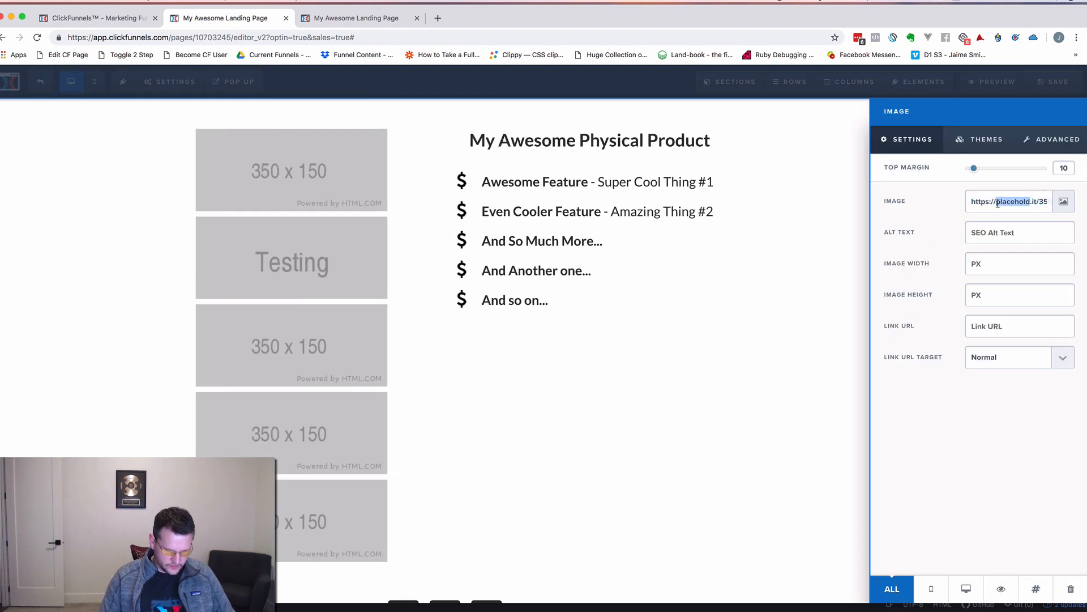
pyautogui.tripleClick(998, 203)
pyautogui.hotkey('ctrl', 'v')
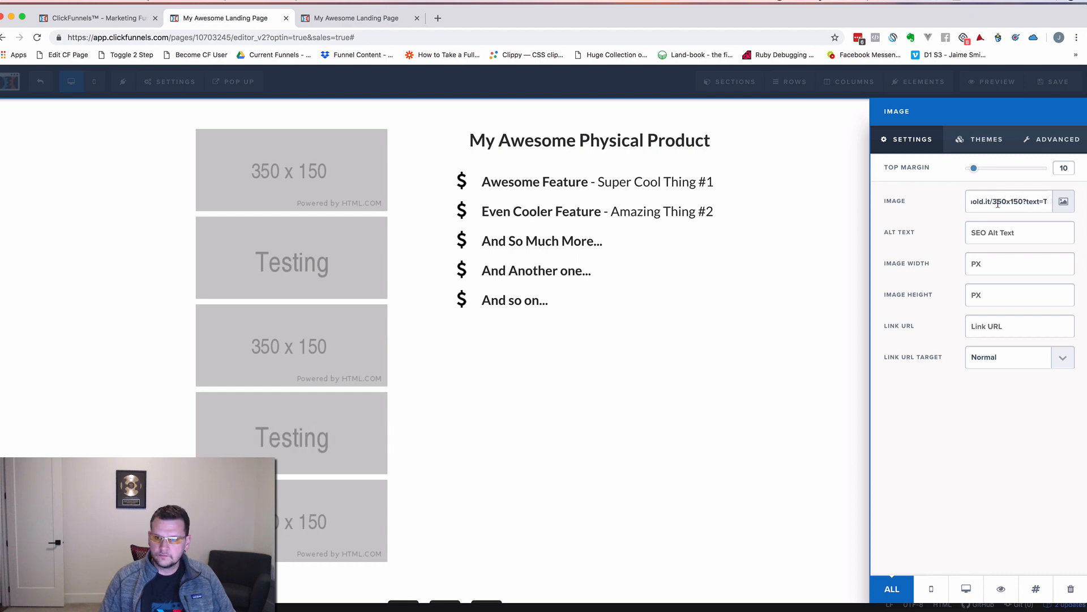
pyautogui.write('2')
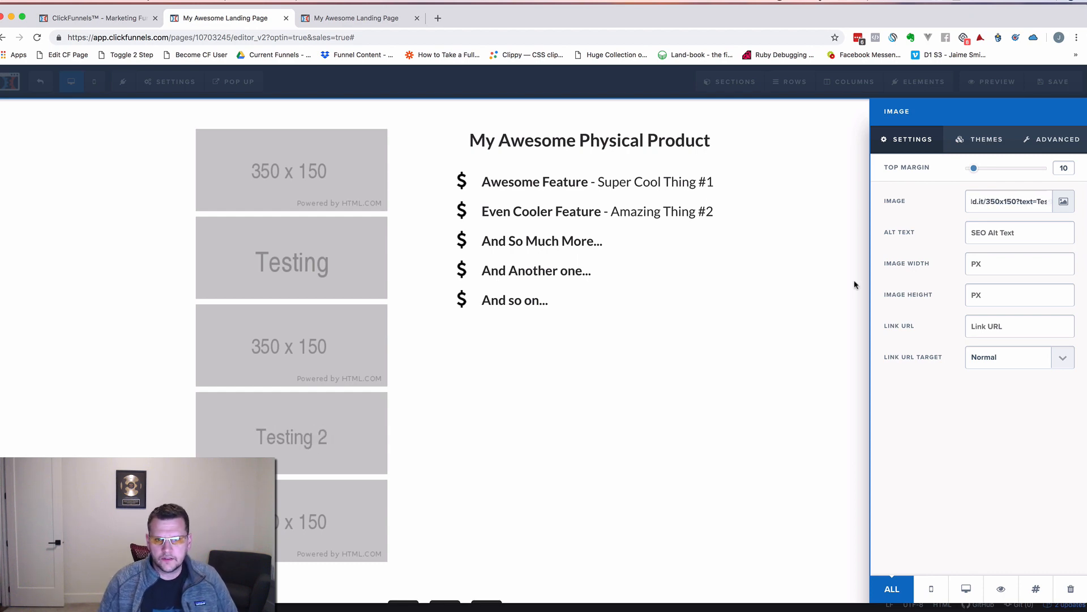
pyautogui.click(724, 325)
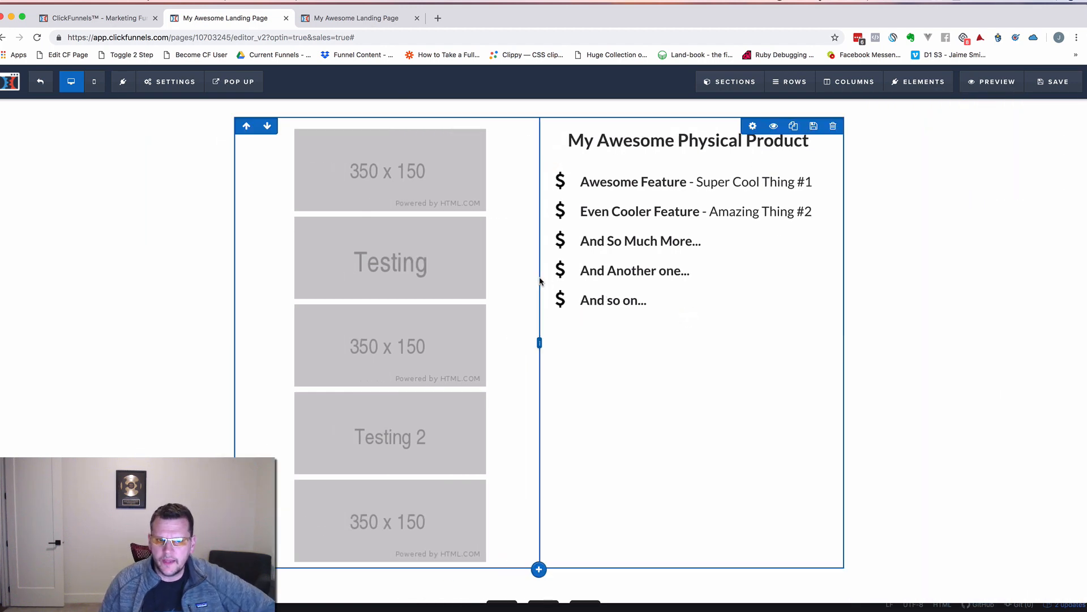
# Save the landing page
pyautogui.scroll(3, 425, 355)
pyautogui.scroll(6, 427, 354)
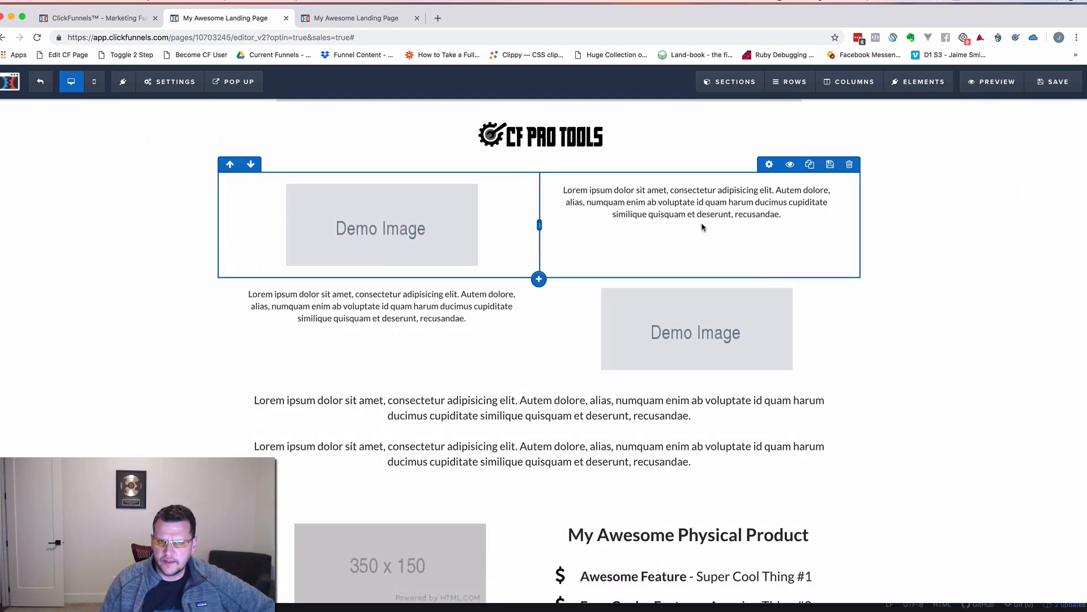
pyautogui.click(1053, 82)
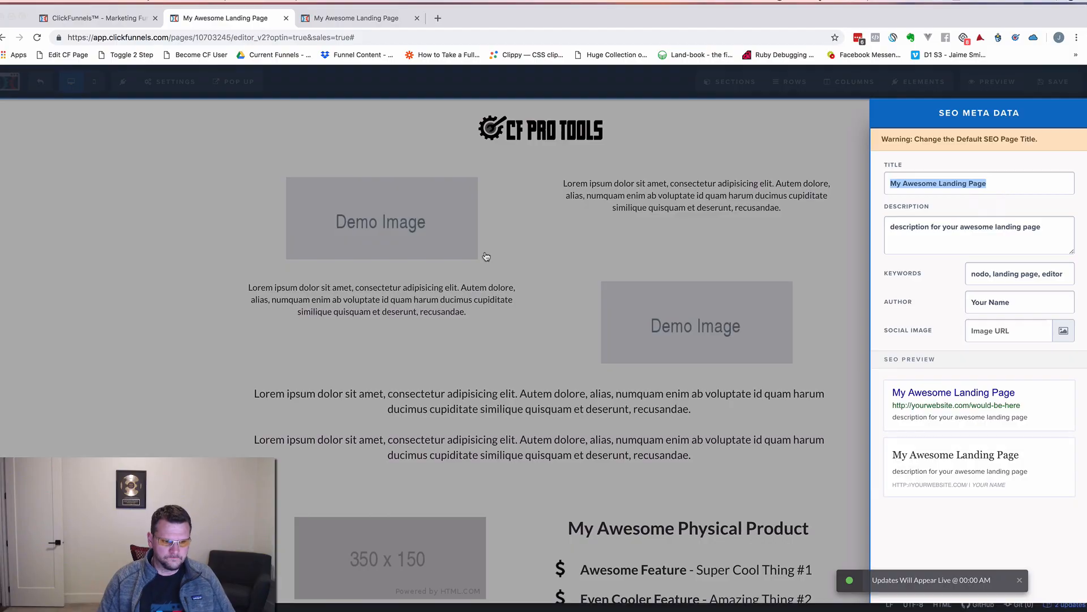
# Switch to the code editor and set the dots option in cf-slick-slider.html to false
pyautogui.press('super+Tab')
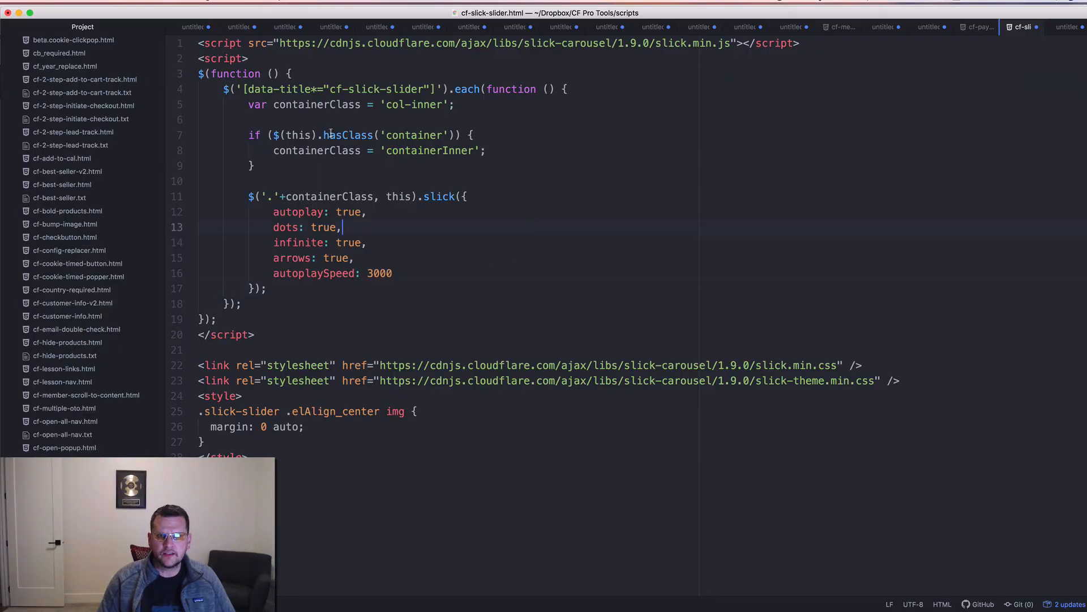
pyautogui.click(350, 152)
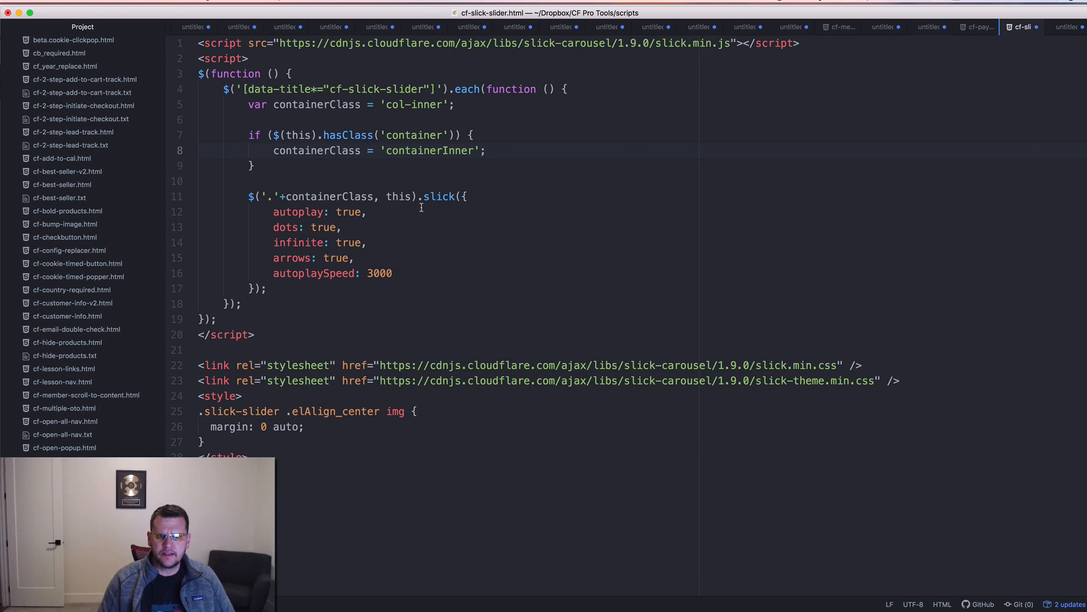
pyautogui.doubleClick(323, 228)
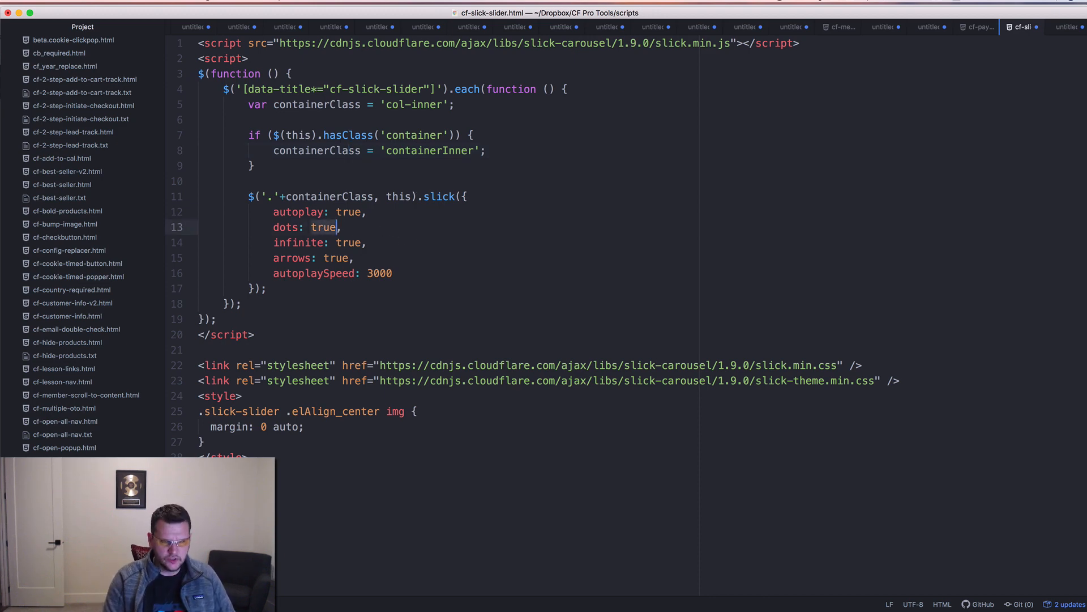
pyautogui.write('fasle')
pyautogui.press('BackSpace')
pyautogui.press('BackSpace')
pyautogui.press('BackSpace')
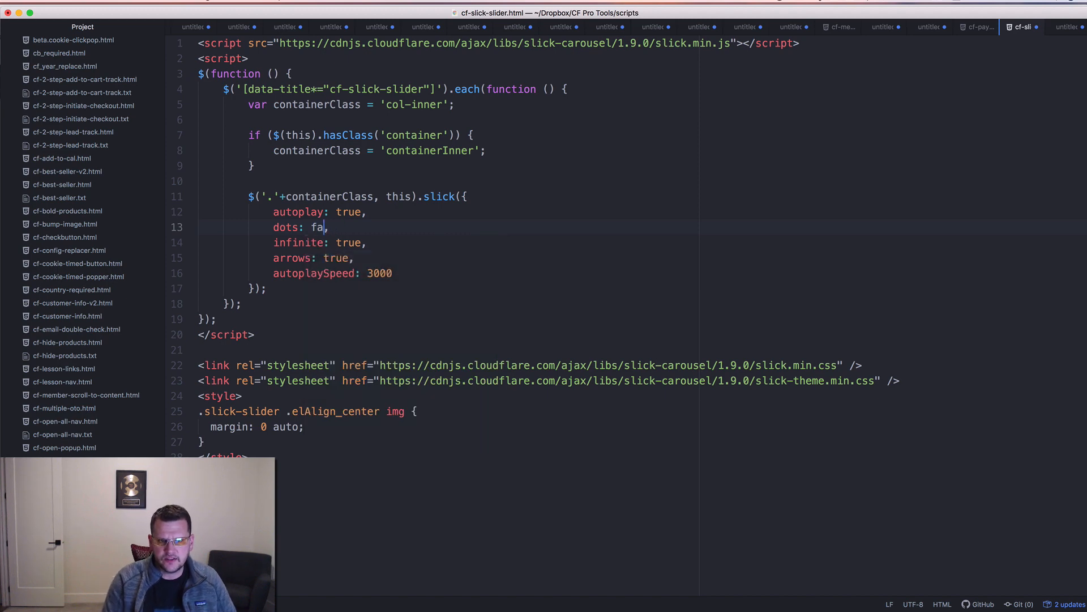
pyautogui.write(';se')
pyautogui.press('BackSpace')
pyautogui.press('BackSpace')
pyautogui.press('BackSpace')
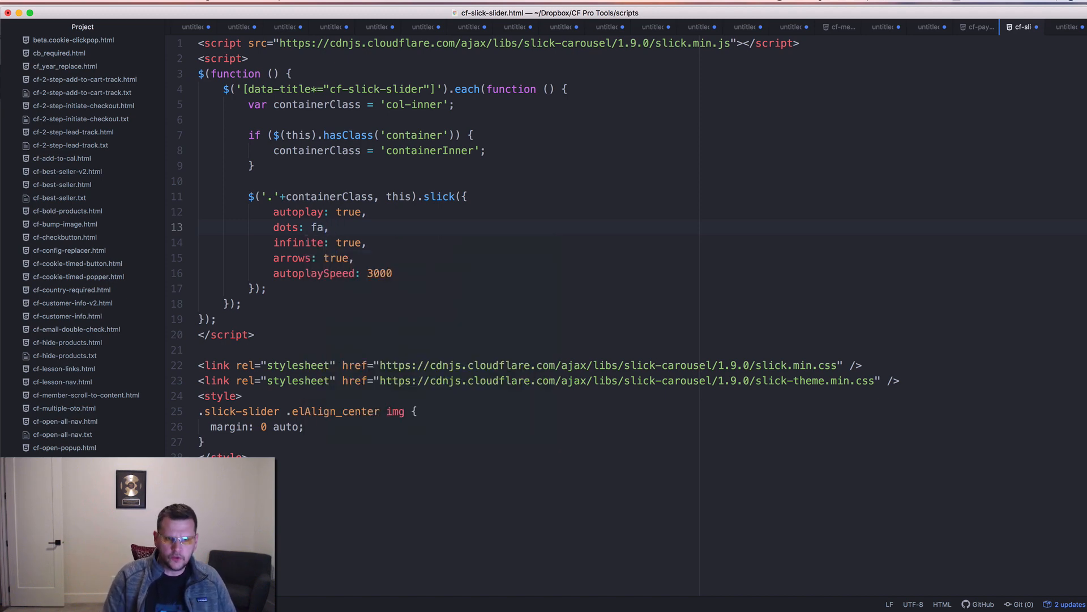
pyautogui.write('lse')
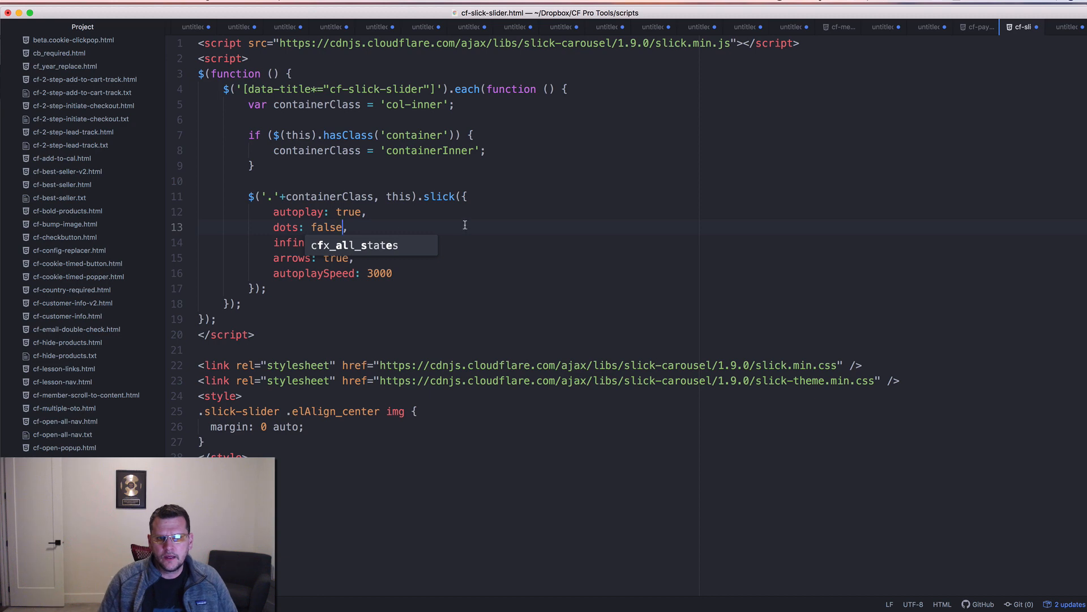
pyautogui.press('Escape')
# Set the infinite option of the slick call in cf-slick-slider.html to false
pyautogui.press('Down')
pyautogui.press('super+d')
pyautogui.write('fa,')
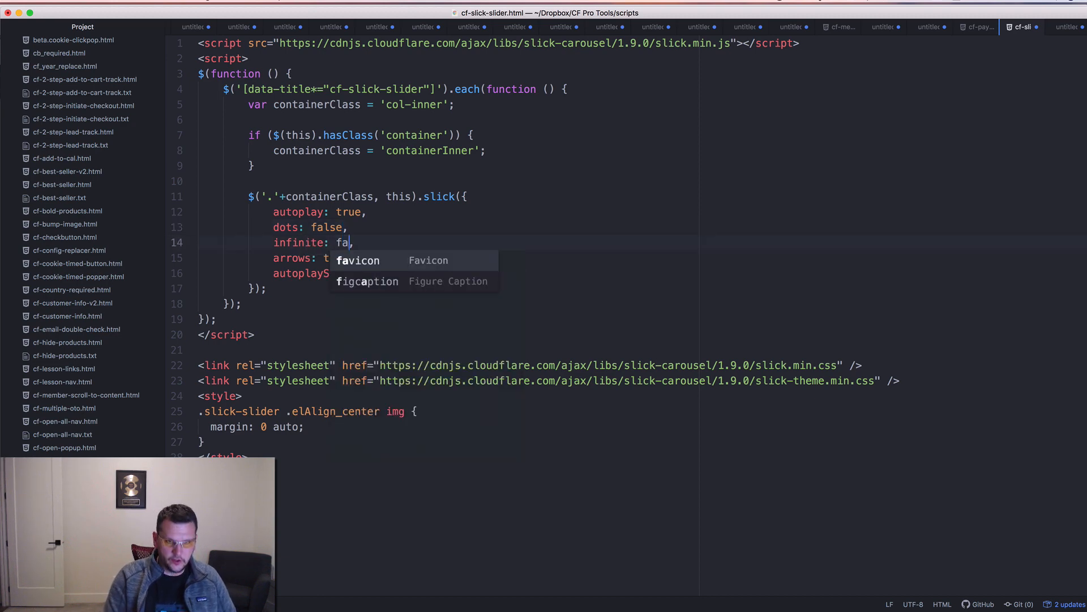
pyautogui.write('sle')
pyautogui.press('BackSpace')
pyautogui.press('BackSpace')
pyautogui.press('BackSpace')
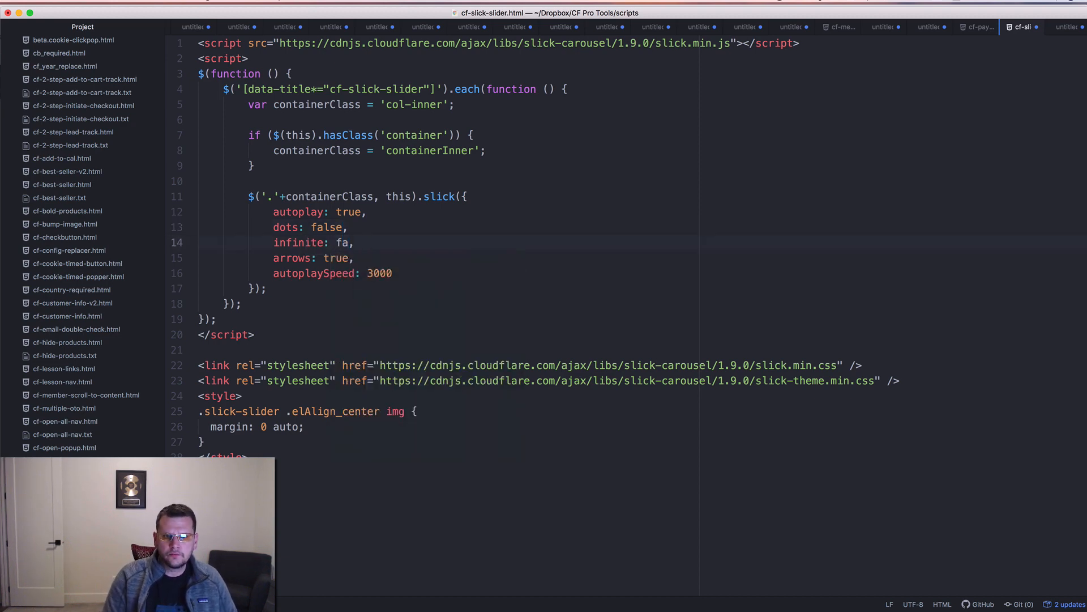
pyautogui.press('Escape')
pyautogui.write('lse')
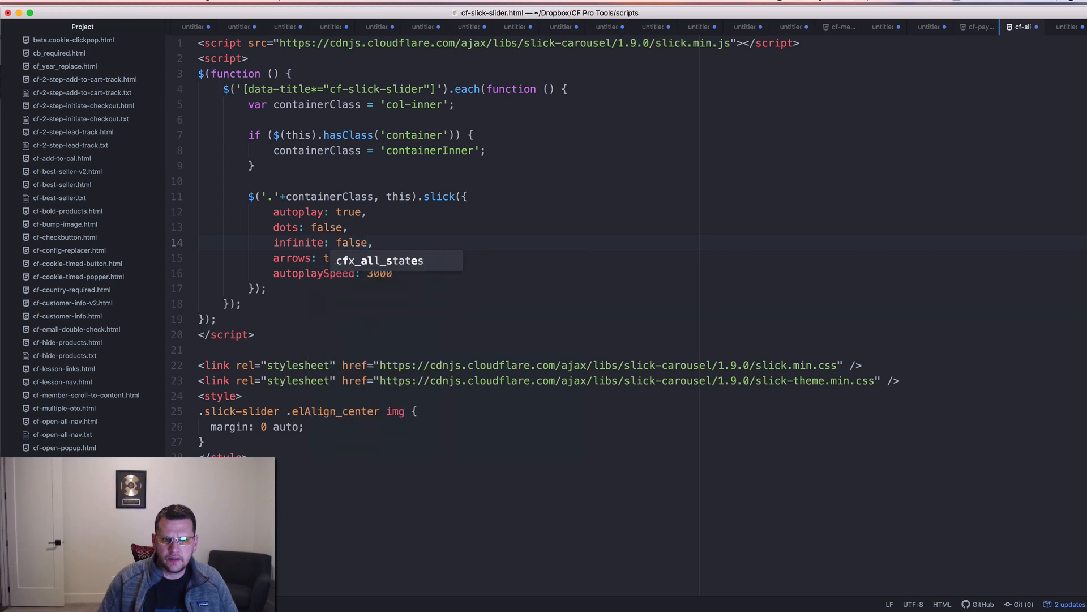
# Set the slider's dots option to true
pyautogui.click(381, 231)
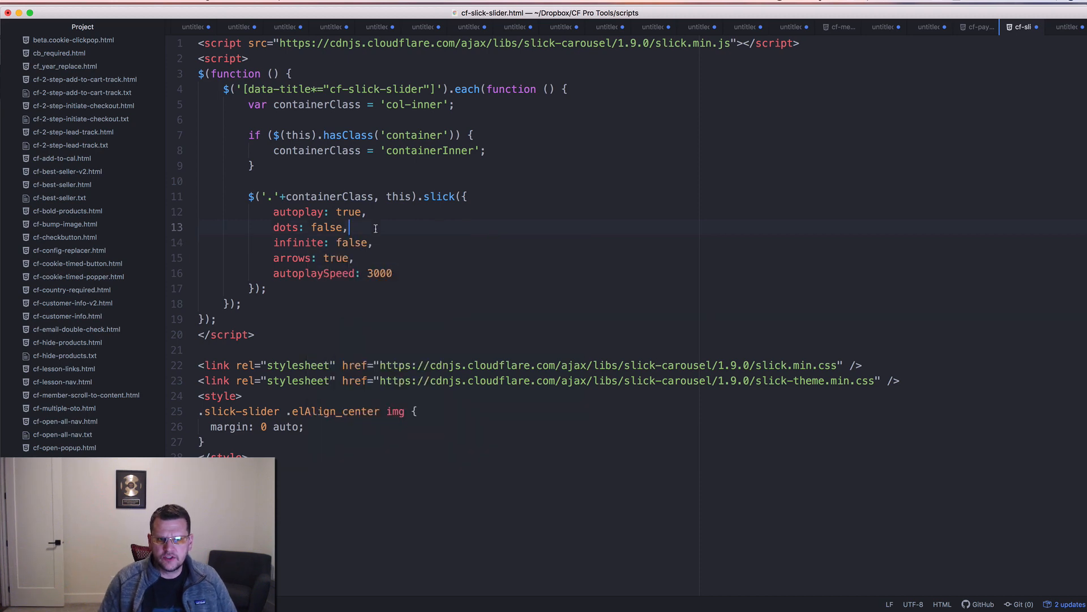
pyautogui.doubleClick(331, 227)
pyautogui.write('true')
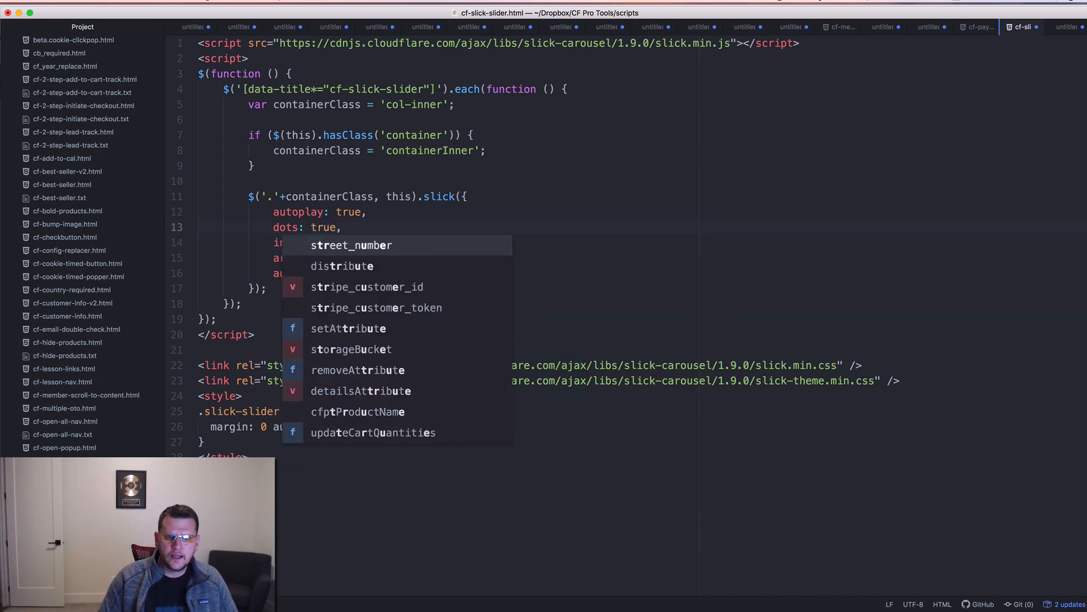
pyautogui.click(371, 213)
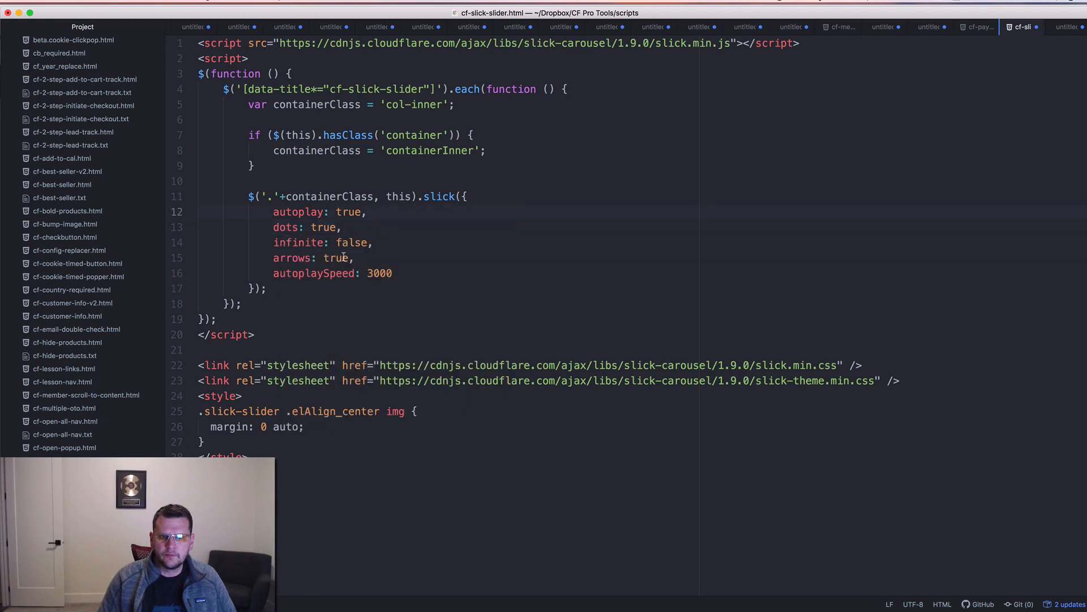
# Set the slider's infinite option to true
pyautogui.doubleClick(349, 211)
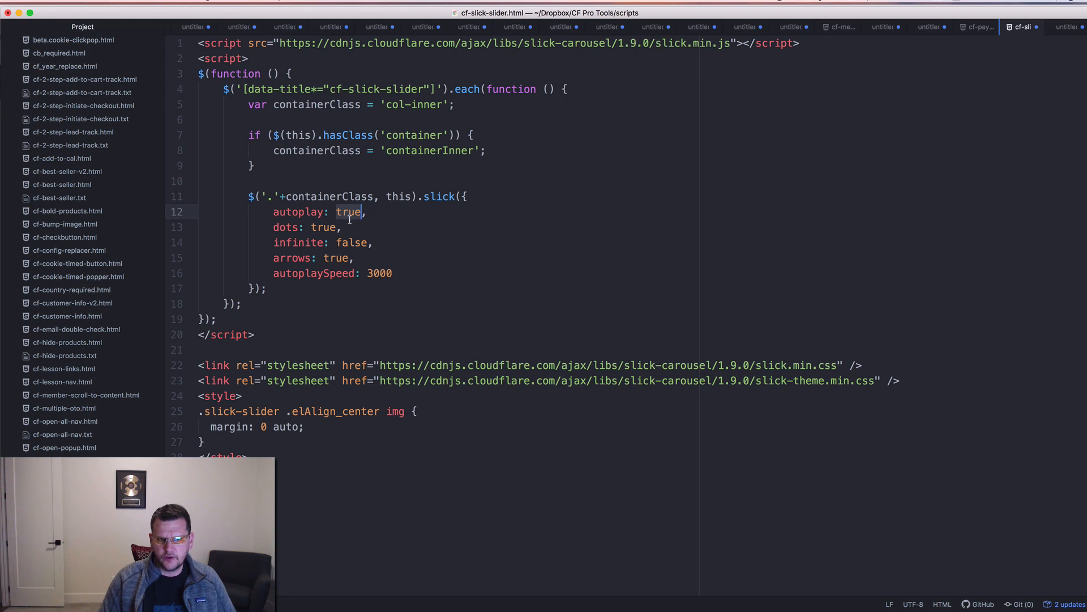
pyautogui.doubleClick(351, 243)
pyautogui.write('t')
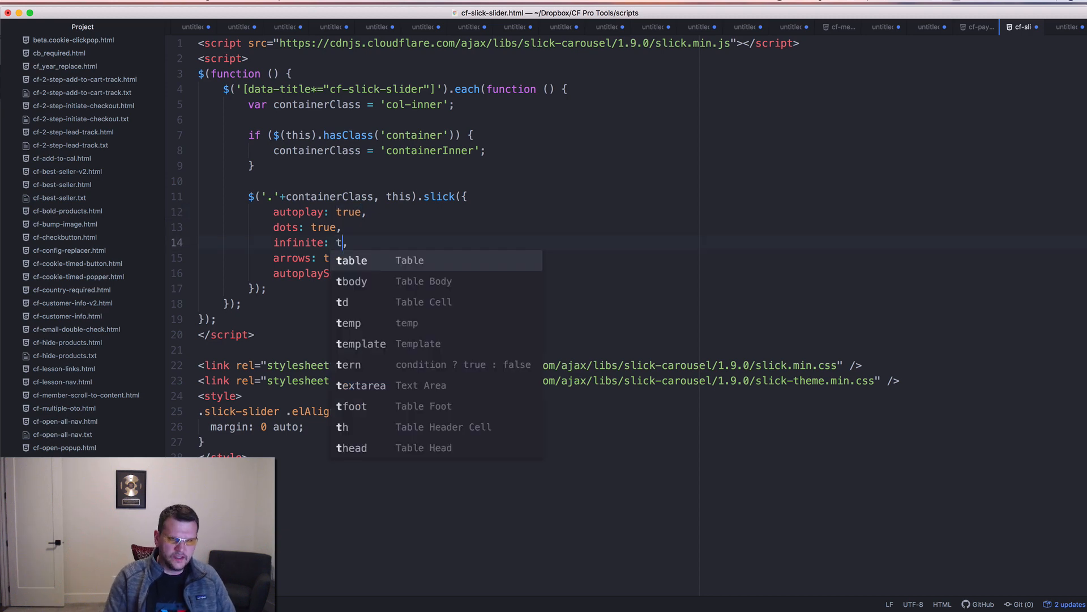
pyautogui.write('rue')
pyautogui.click(379, 195)
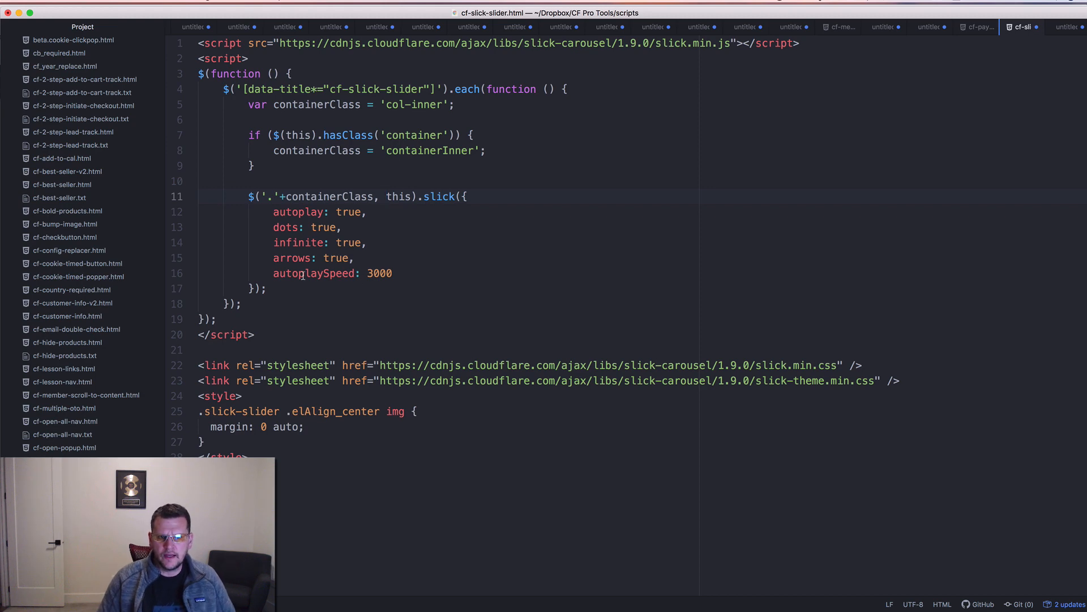
# Try an autoplaySpeed of 5000 for the slider, and restore it to 3000
pyautogui.doubleClick(380, 274)
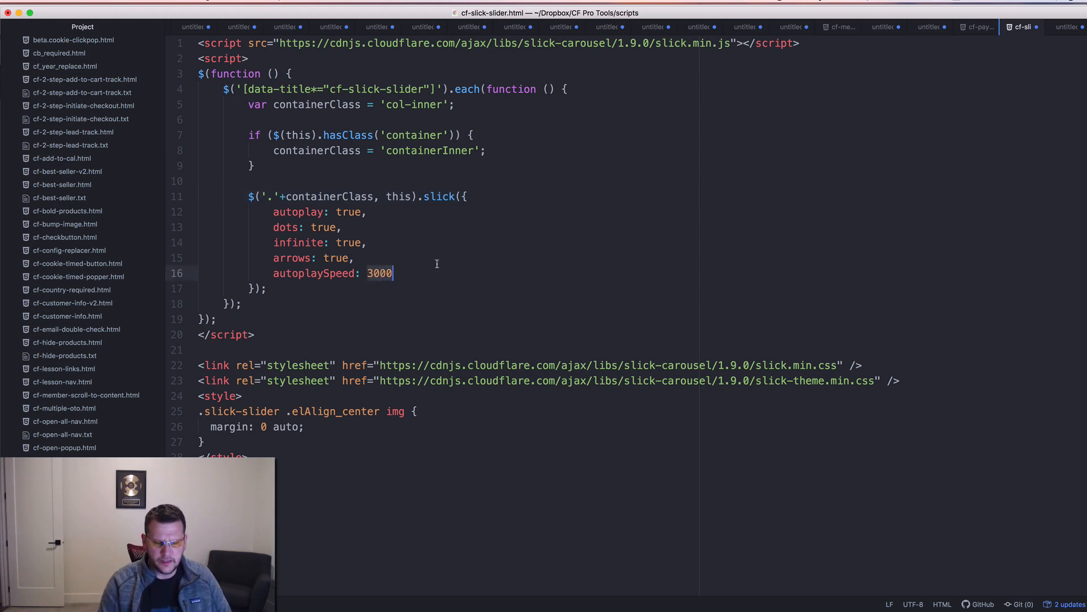
pyautogui.write('5000')
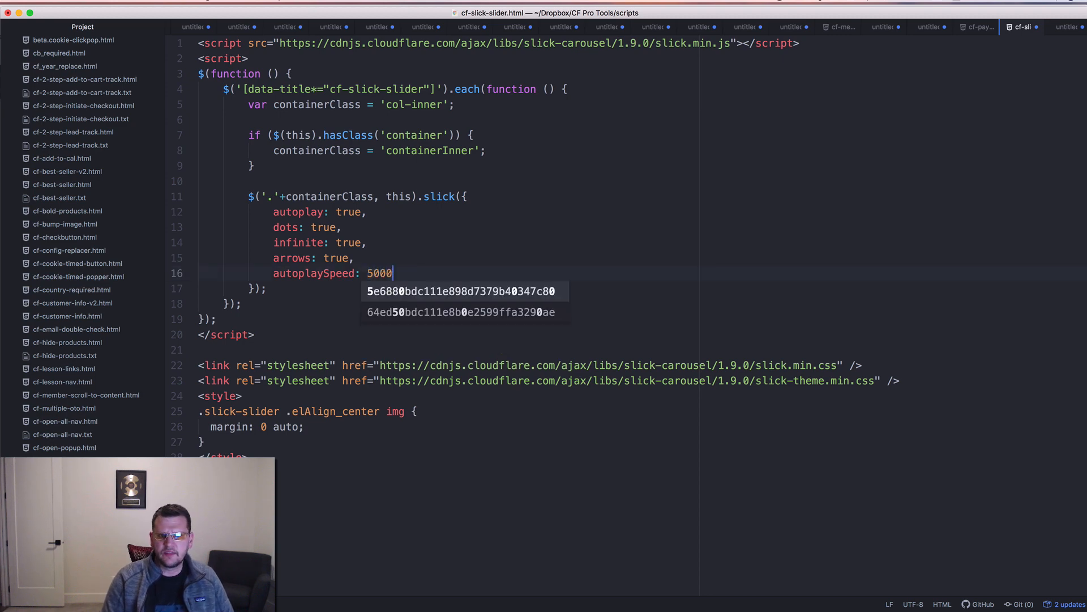
pyautogui.press('Escape')
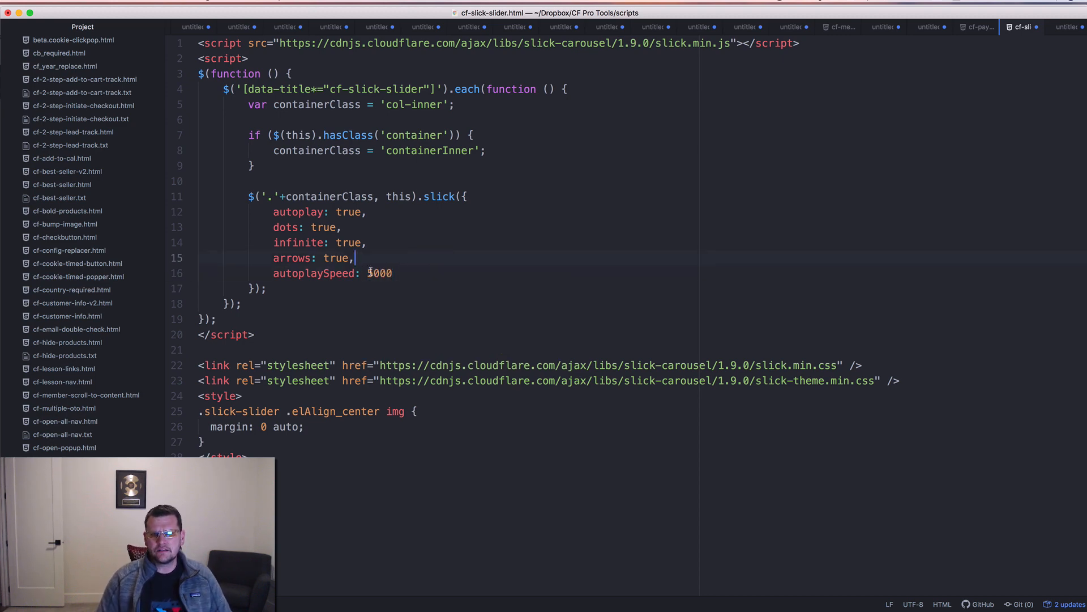
pyautogui.doubleClick(369, 272)
pyautogui.write('3000')
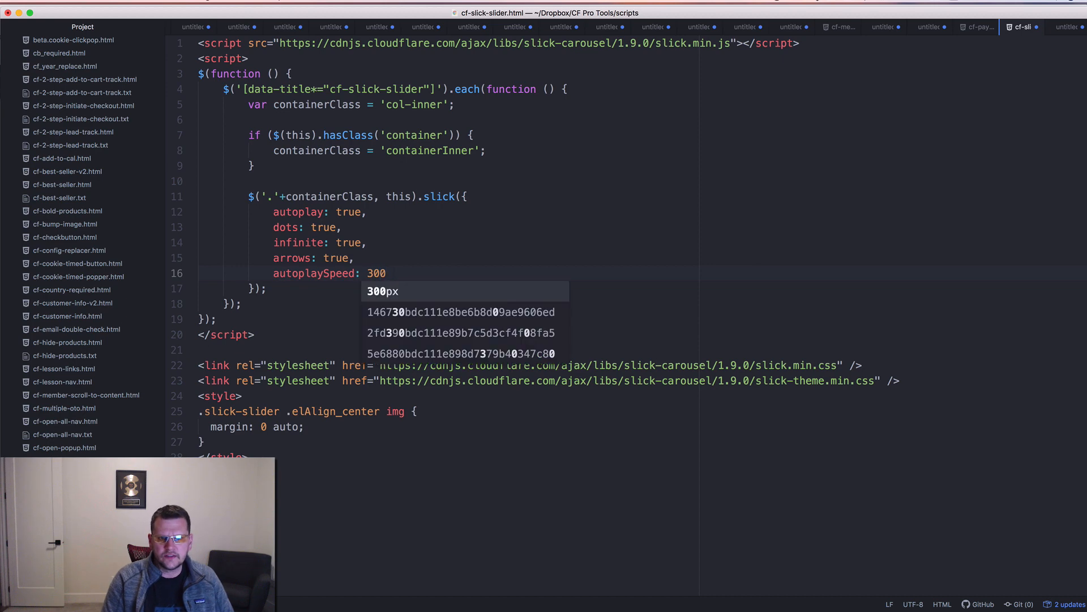
pyautogui.click(401, 255)
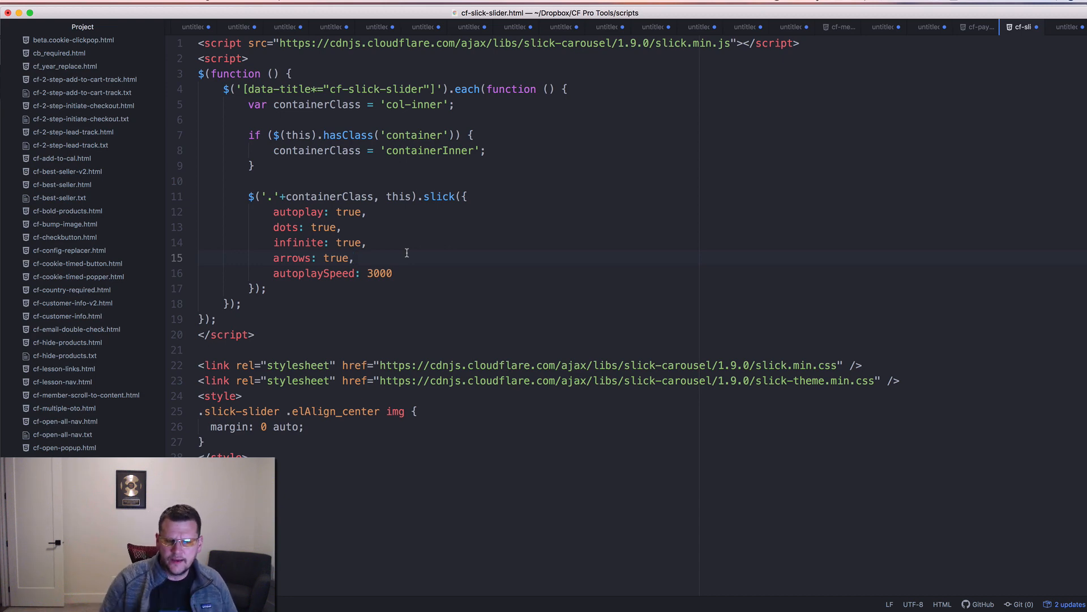
# Try an autoplaySpeed of 1000 for the slider, and return it to 3000
pyautogui.doubleClick(378, 272)
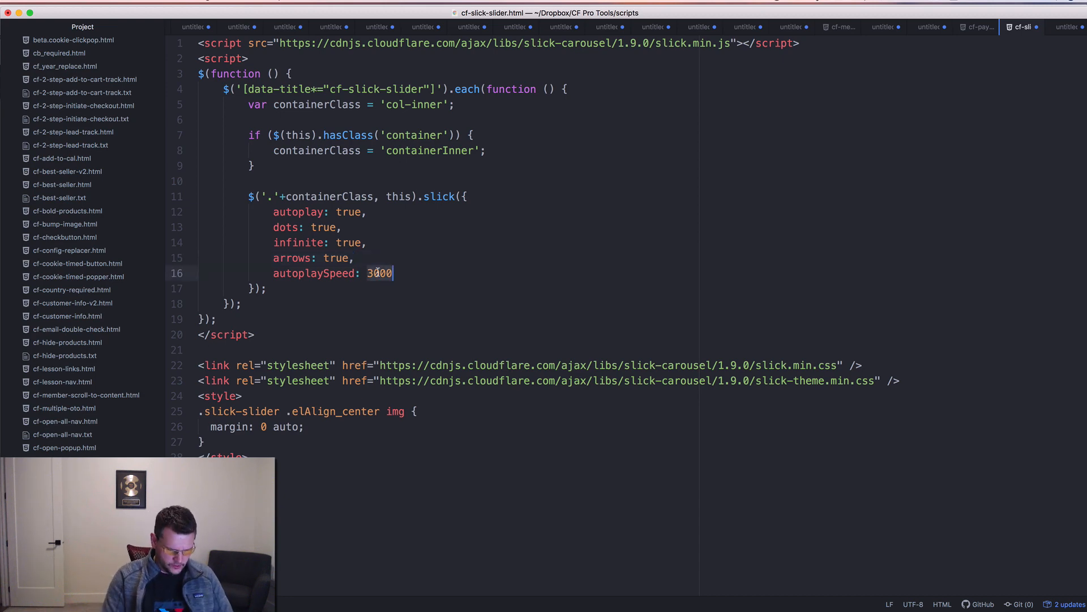
pyautogui.write('1000')
pyautogui.click(397, 265)
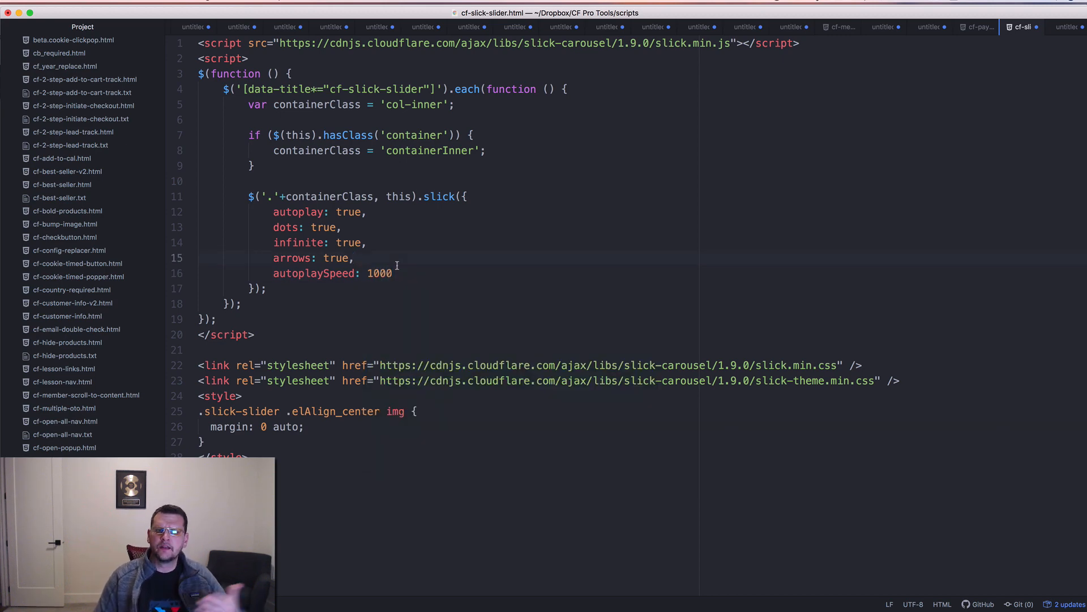
pyautogui.doubleClick(382, 273)
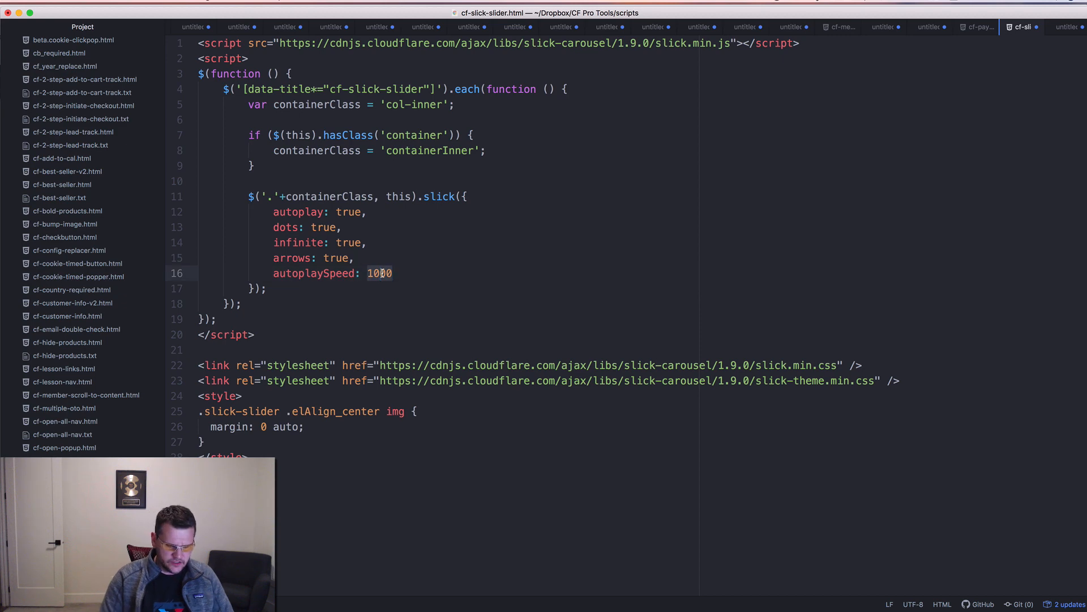
pyautogui.write('3000')
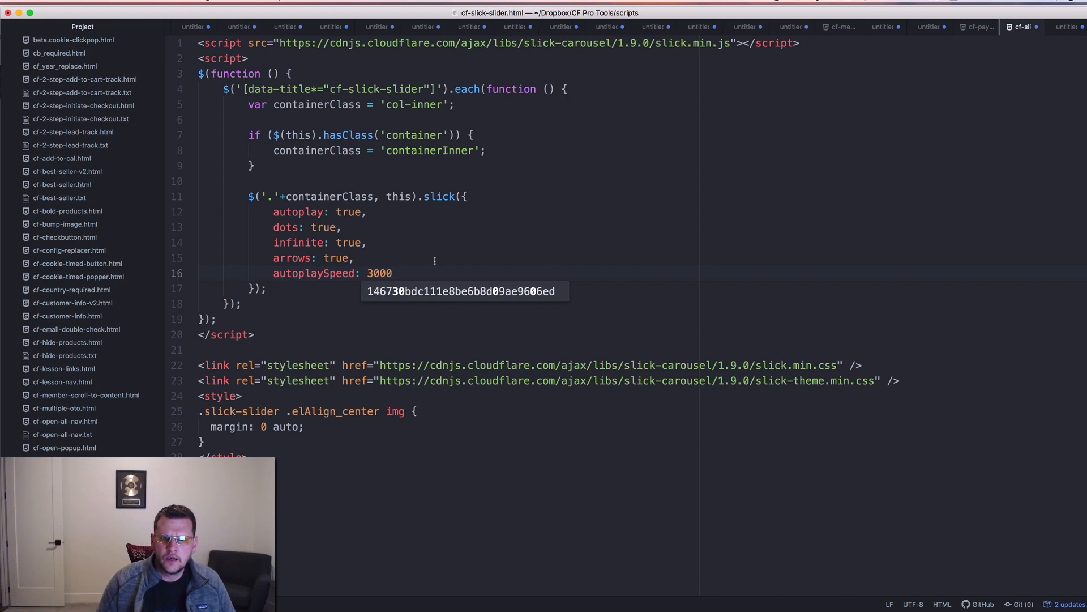
pyautogui.click(390, 257)
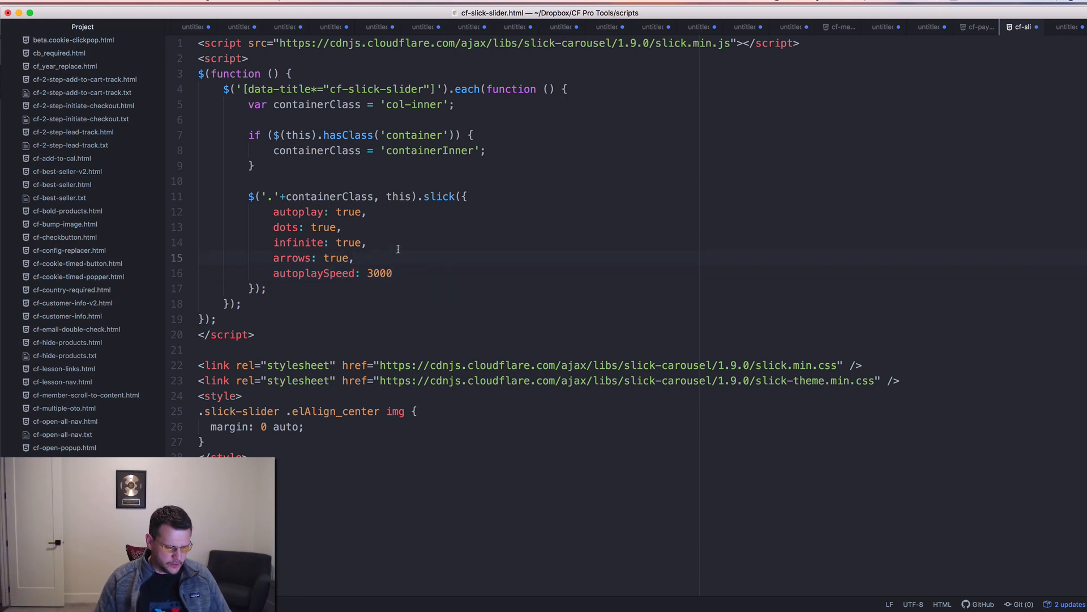
# Copy the entire cf-slick-slider.html script, switch to the ClickFunnels page editor in the browser, and replace the landing page's existing tracking code with it
pyautogui.press('super+a')
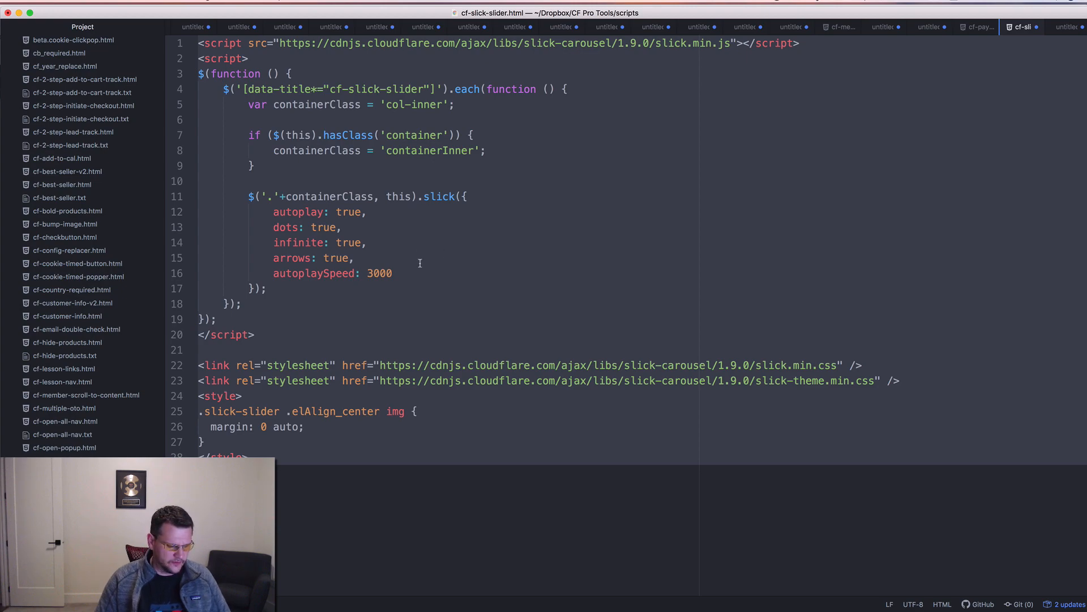
pyautogui.press('super+Tab')
pyautogui.click(169, 82)
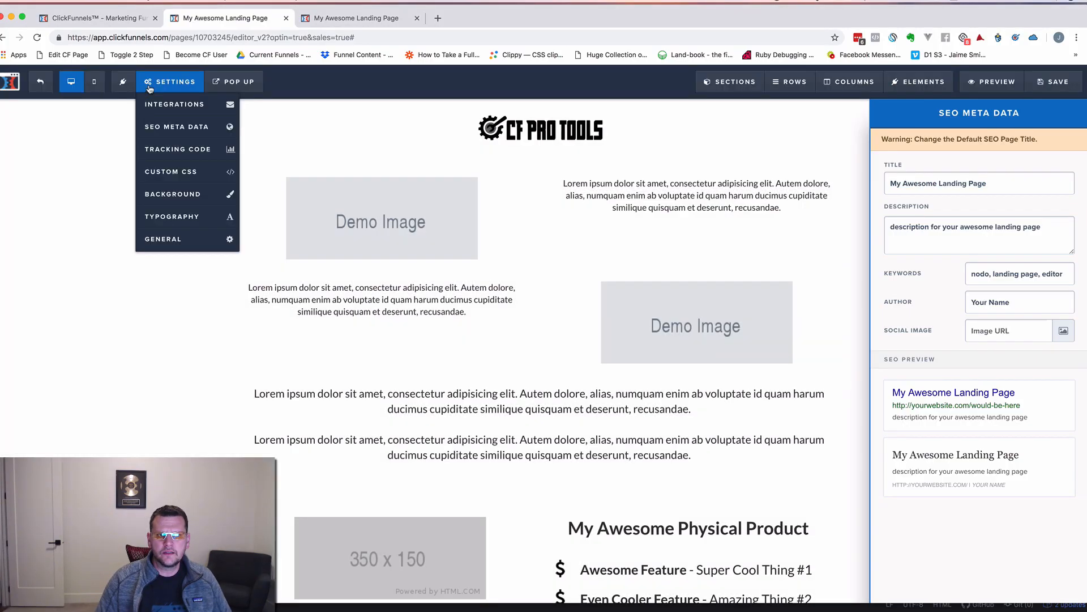
pyautogui.click(166, 150)
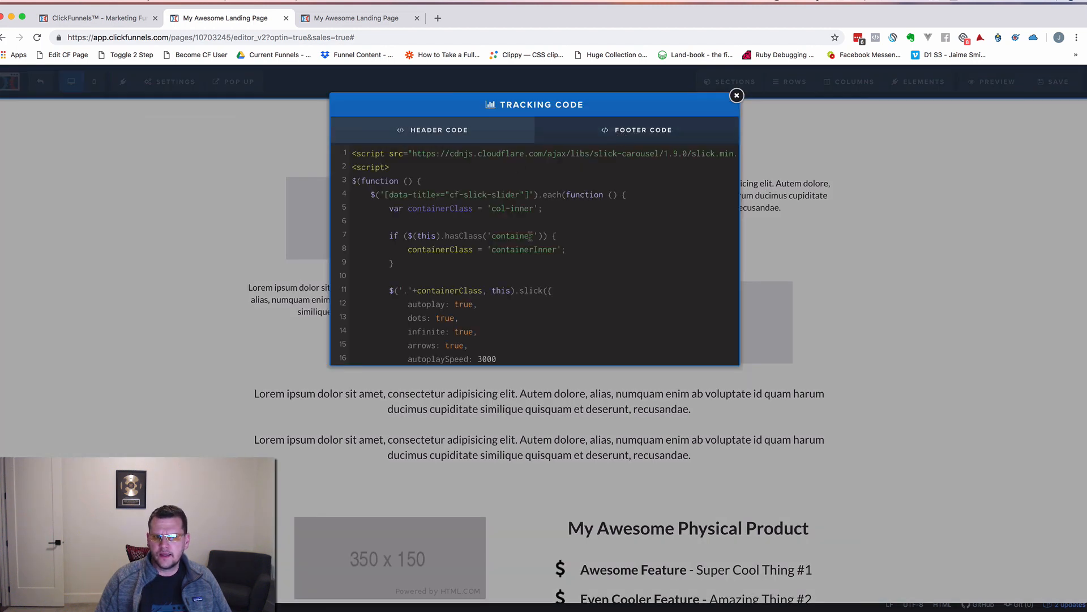
pyautogui.press('super+a')
pyautogui.press('BackSpace')
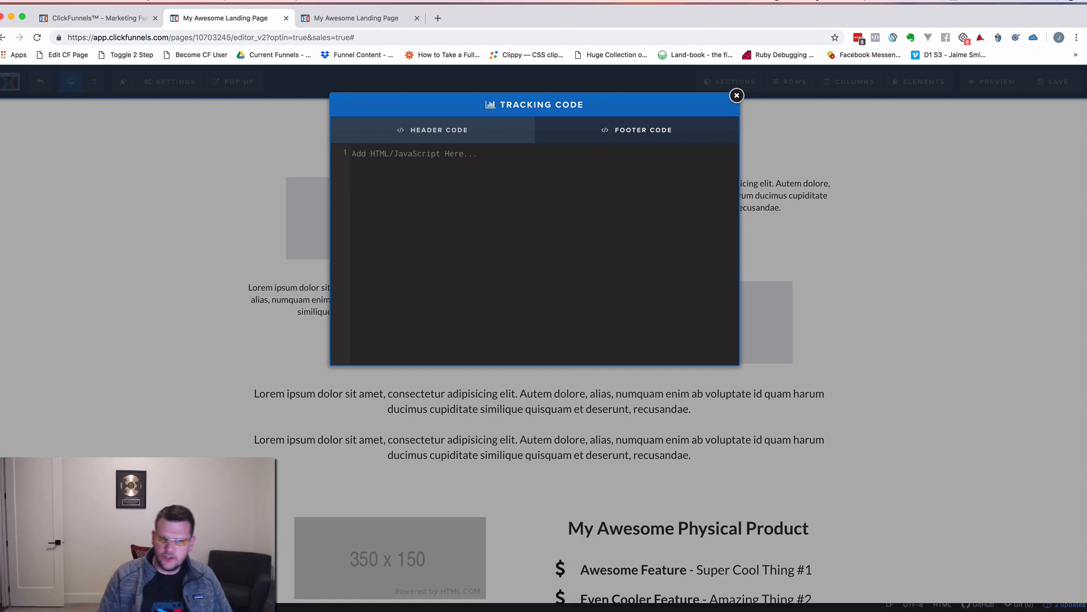
pyautogui.press('super+v')
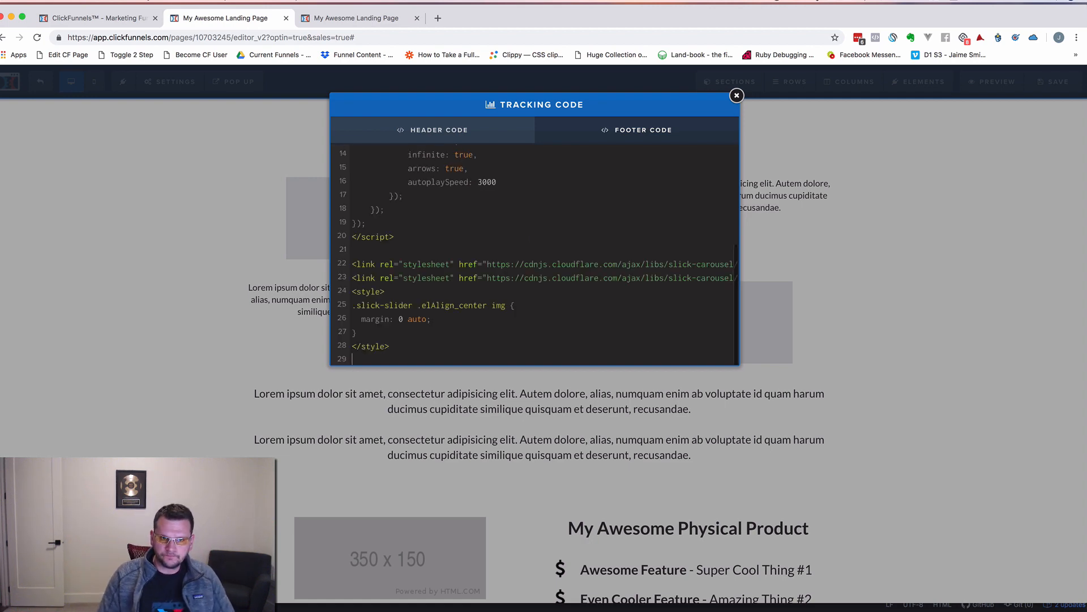
pyautogui.click(900, 232)
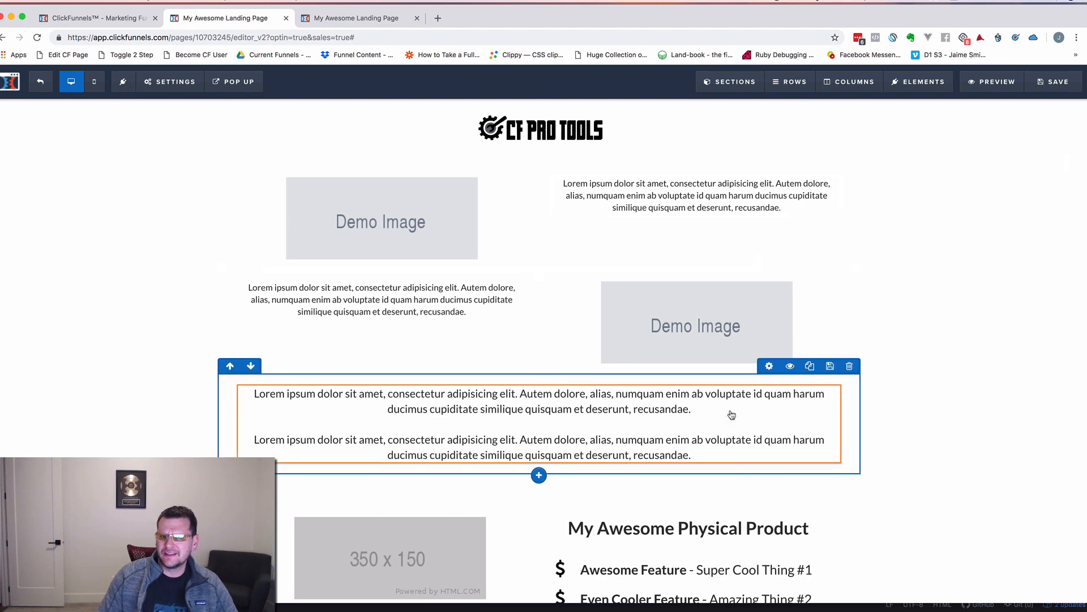
# Open the CSS info of the section containing the demo images and update its title as cf-slick-slider
pyautogui.scroll(-5, 728, 412)
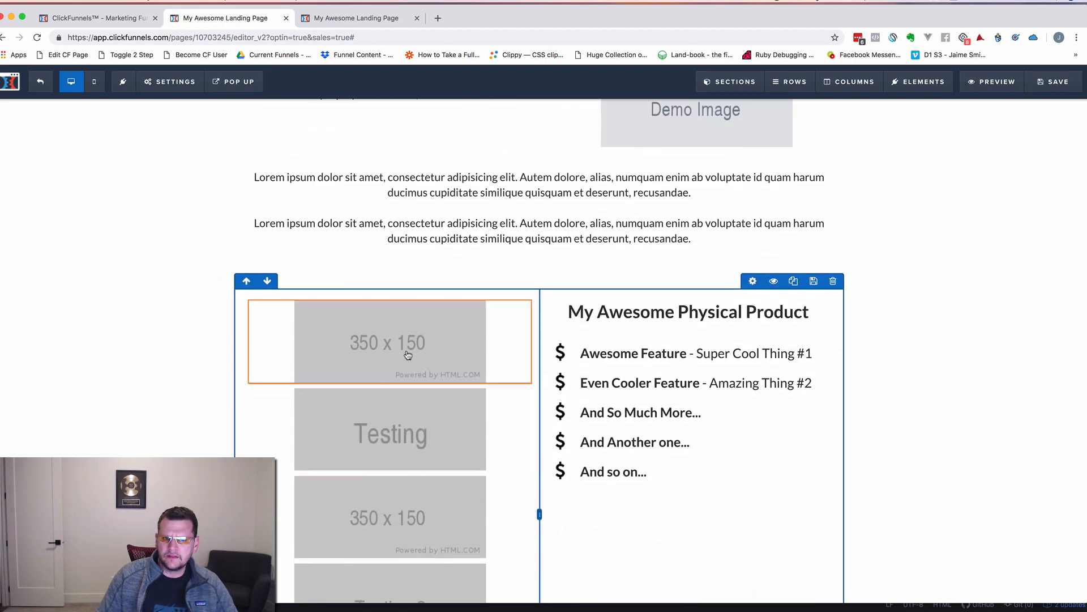
pyautogui.scroll(4, 612, 377)
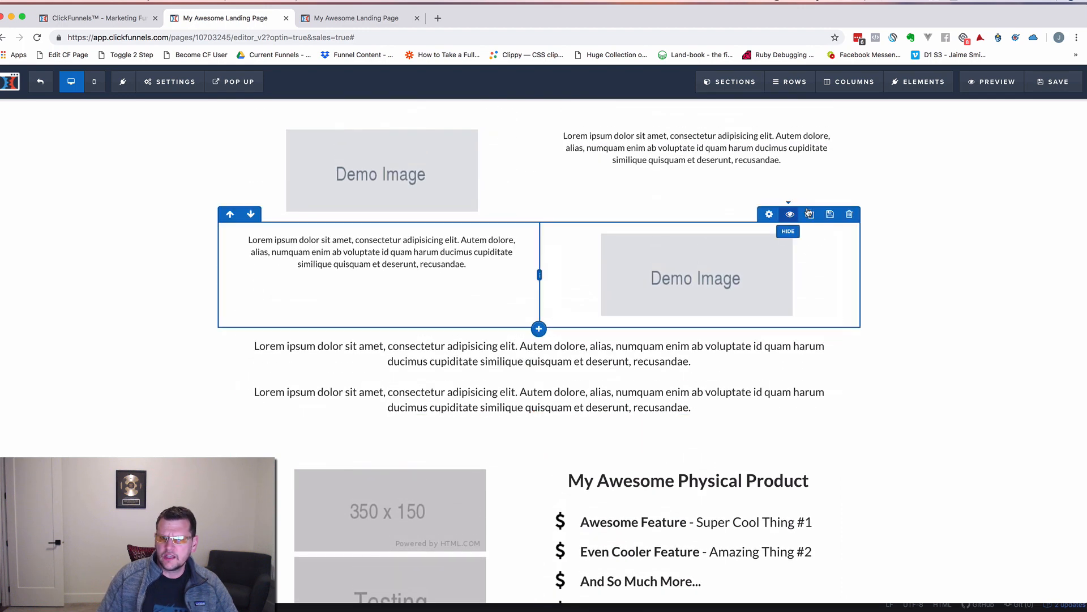
pyautogui.scroll(2, 716, 257)
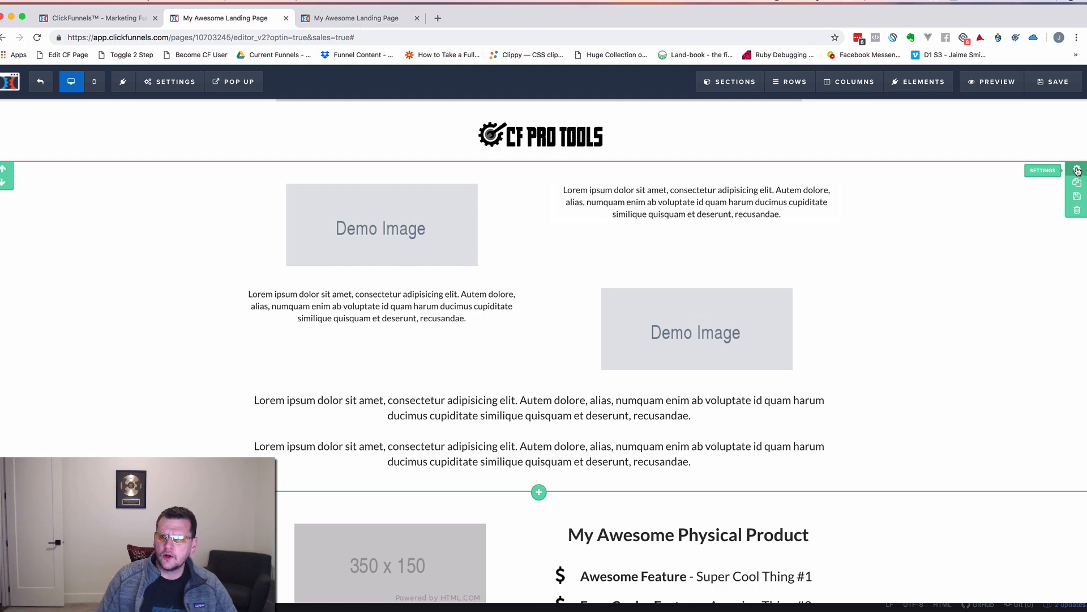
pyautogui.click(1077, 170)
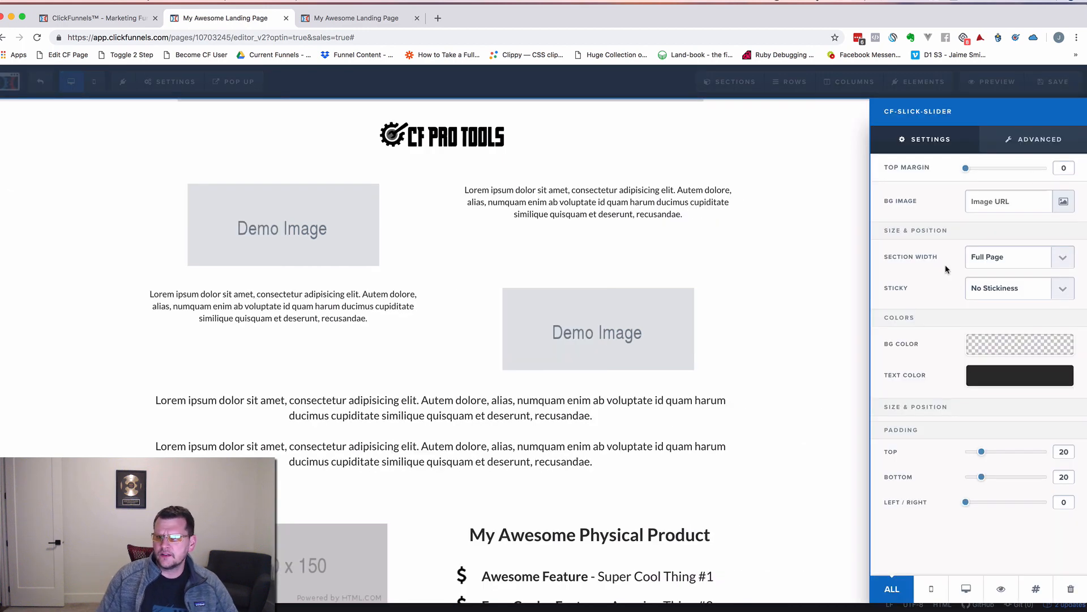
pyautogui.click(1036, 589)
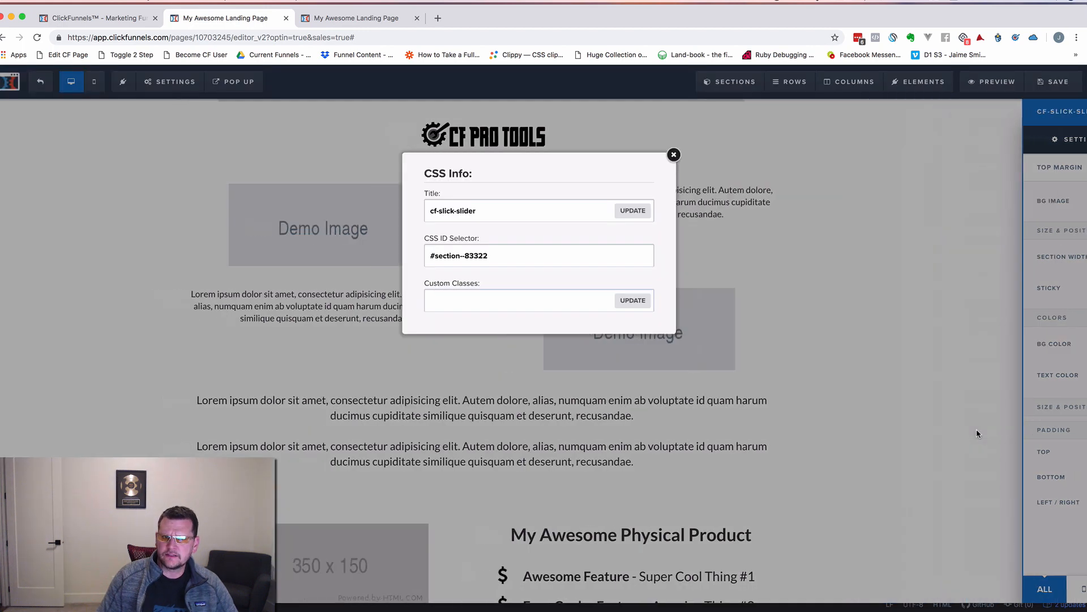
pyautogui.doubleClick(506, 212)
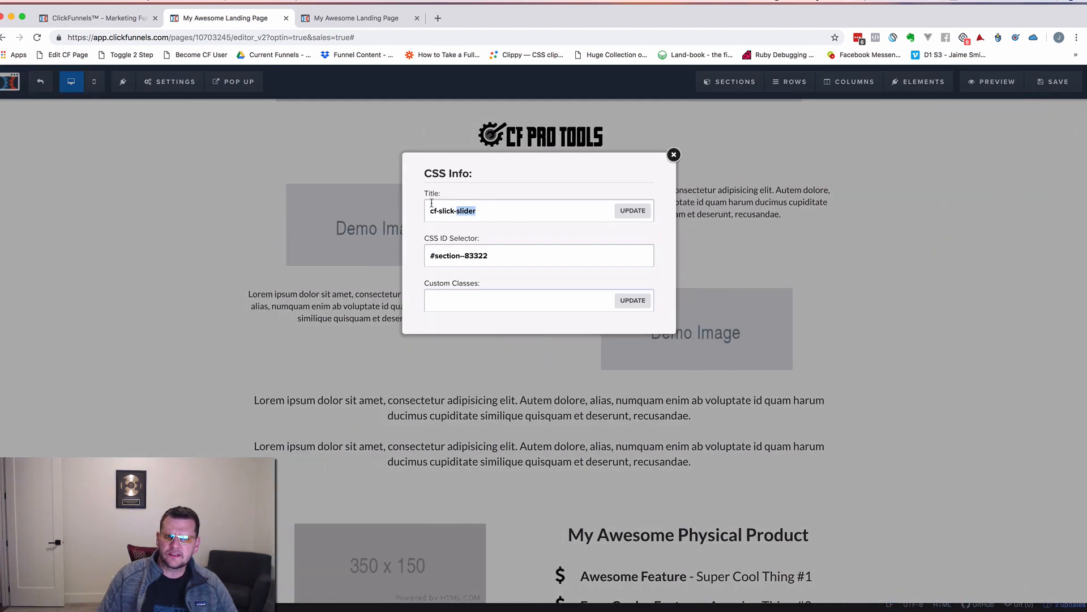
pyautogui.click(491, 217)
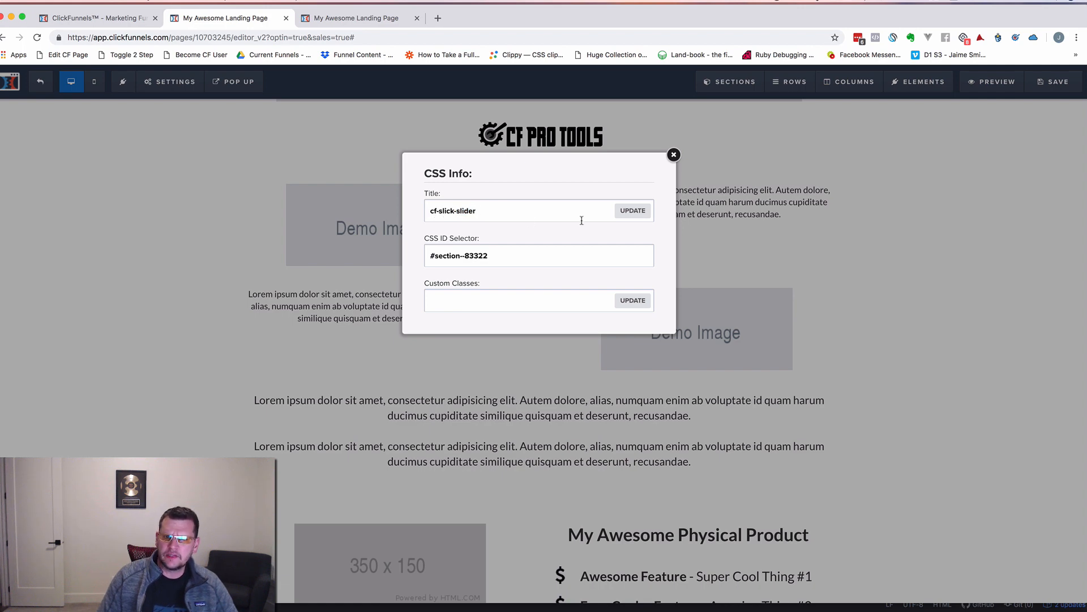
pyautogui.click(633, 210)
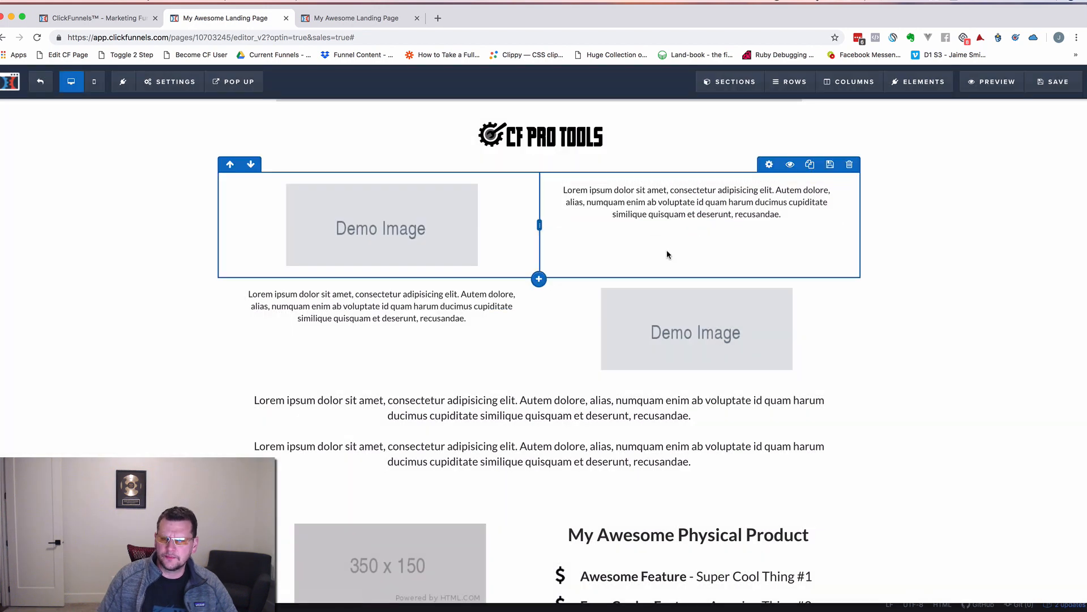
pyautogui.scroll(-5, 906, 267)
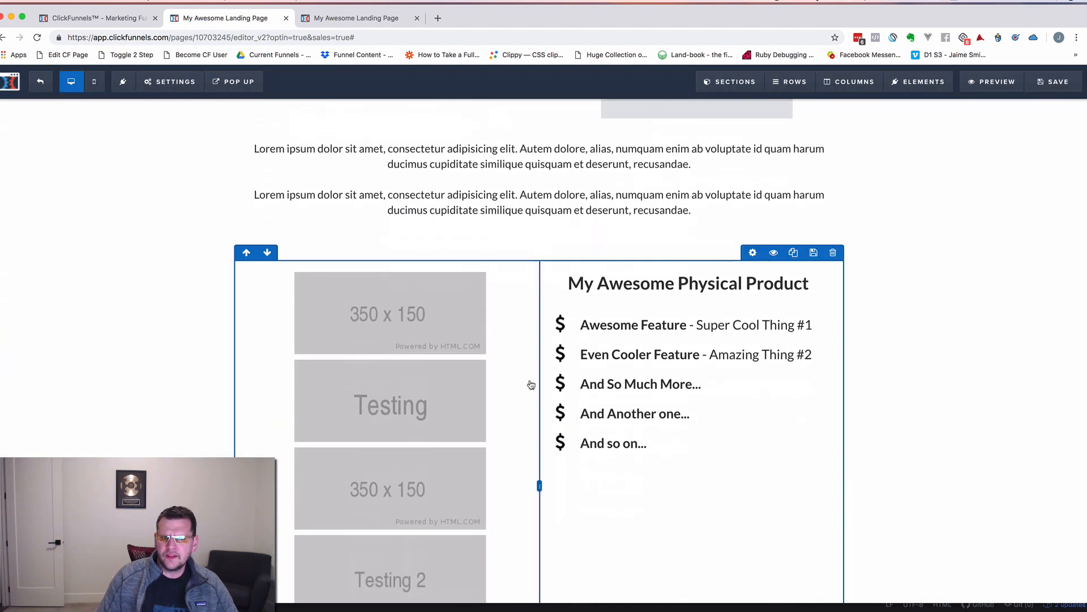
pyautogui.scroll(-1, 408, 337)
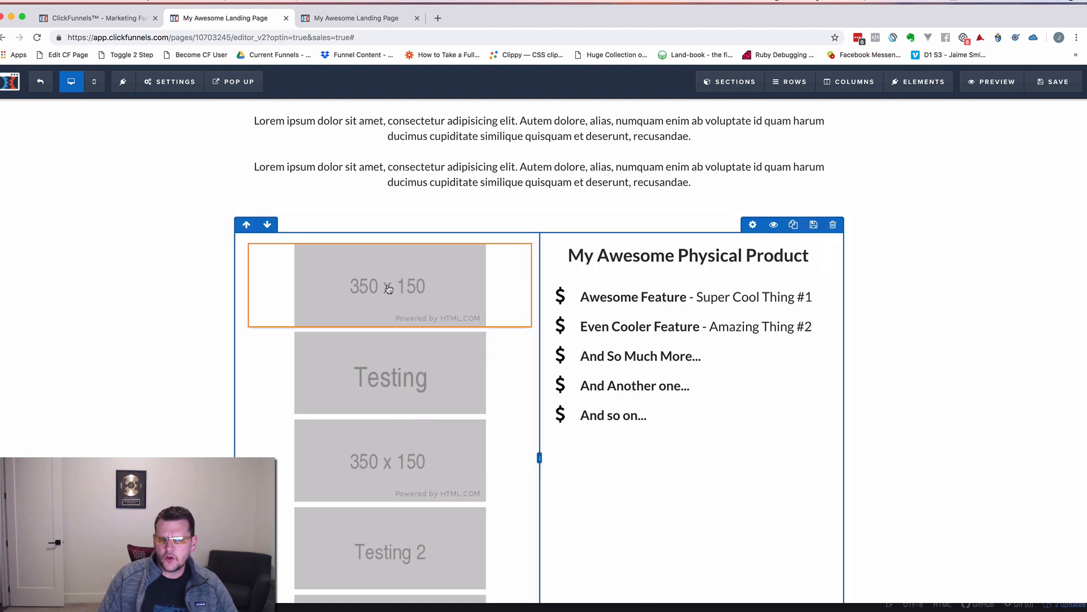
# Open the CSS info of the column holding the stacked placeholder images, update its title as cf-slick-slider, and check it in the column list
pyautogui.moveTo(415, 312)
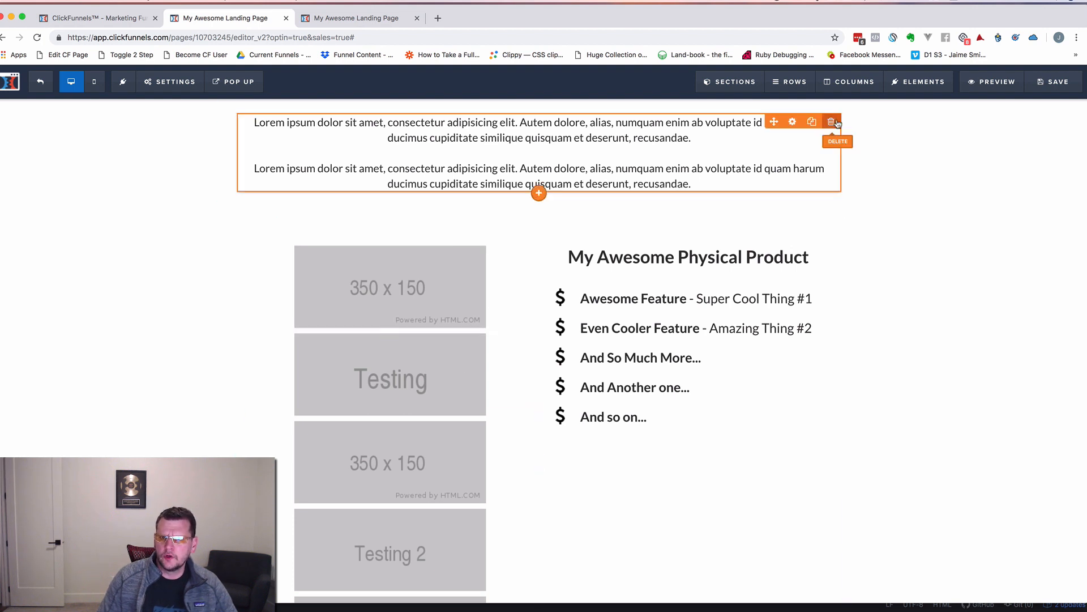
pyautogui.click(848, 83)
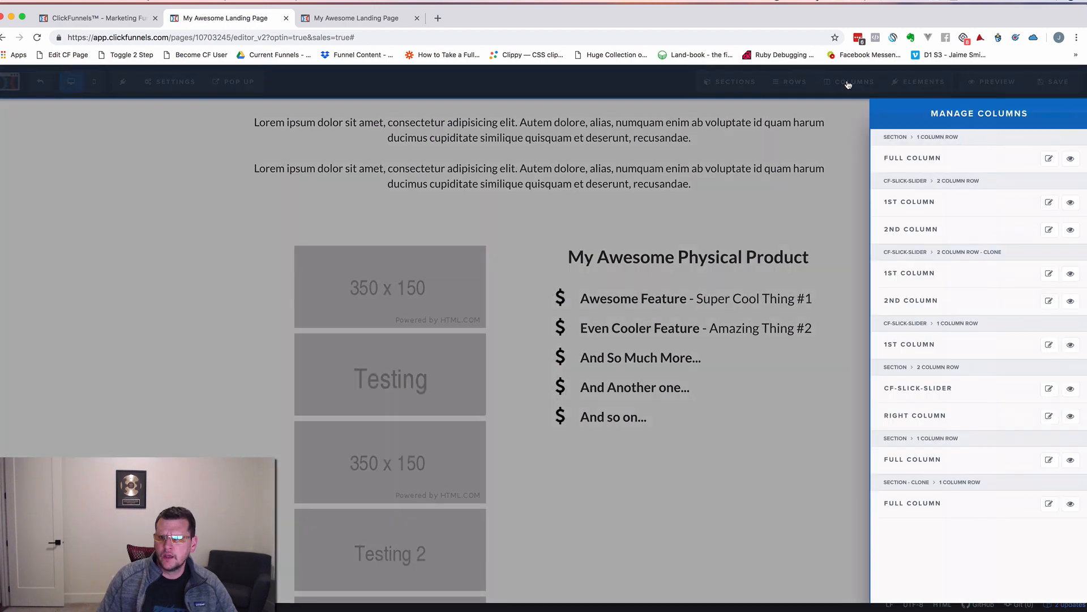
pyautogui.moveTo(869, 228)
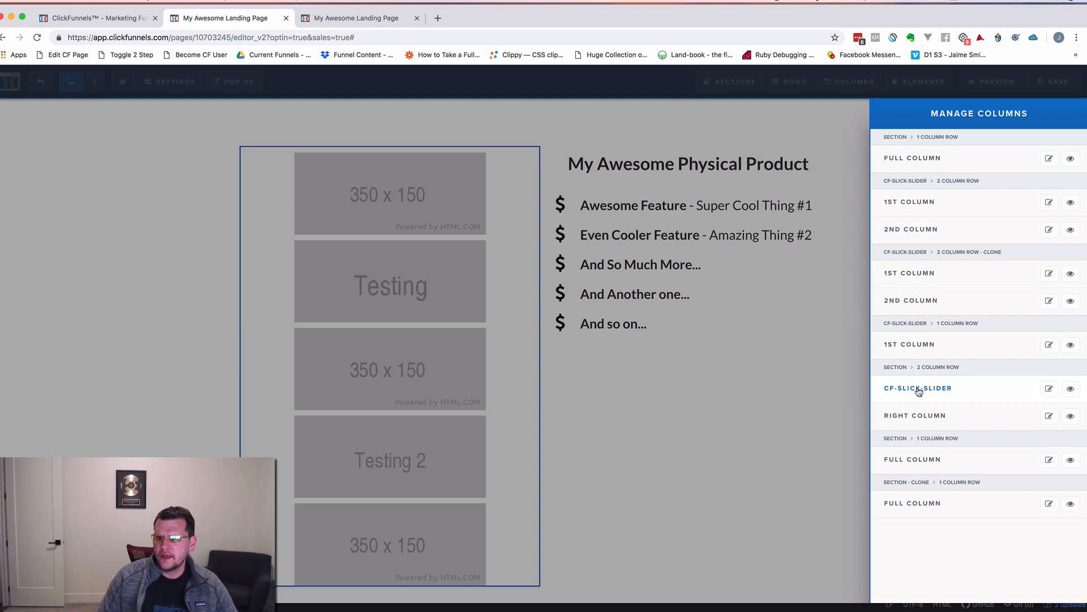
pyautogui.click(919, 390)
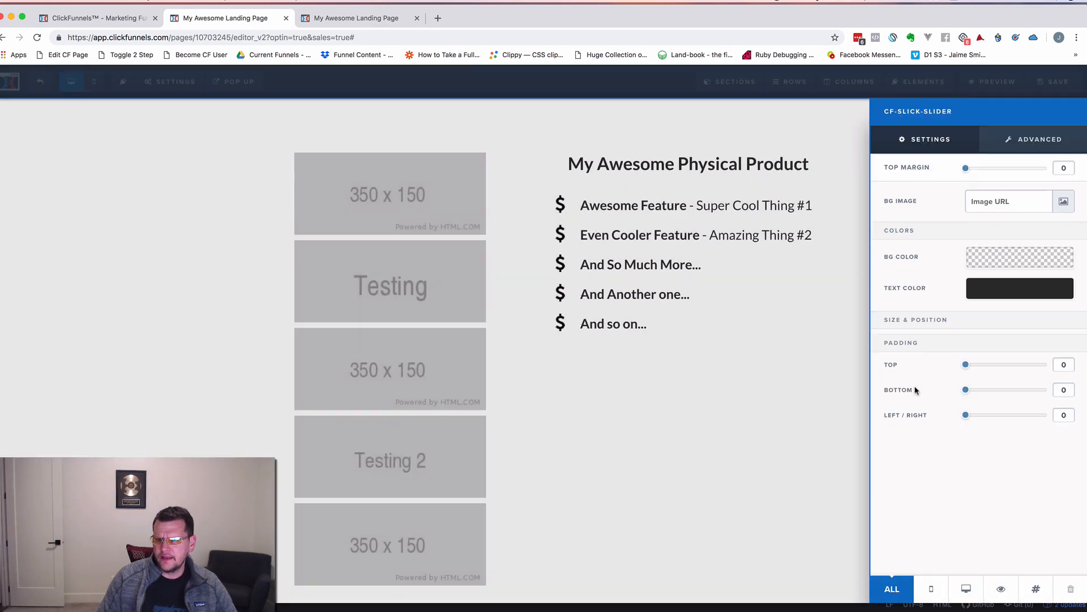
pyautogui.click(1032, 587)
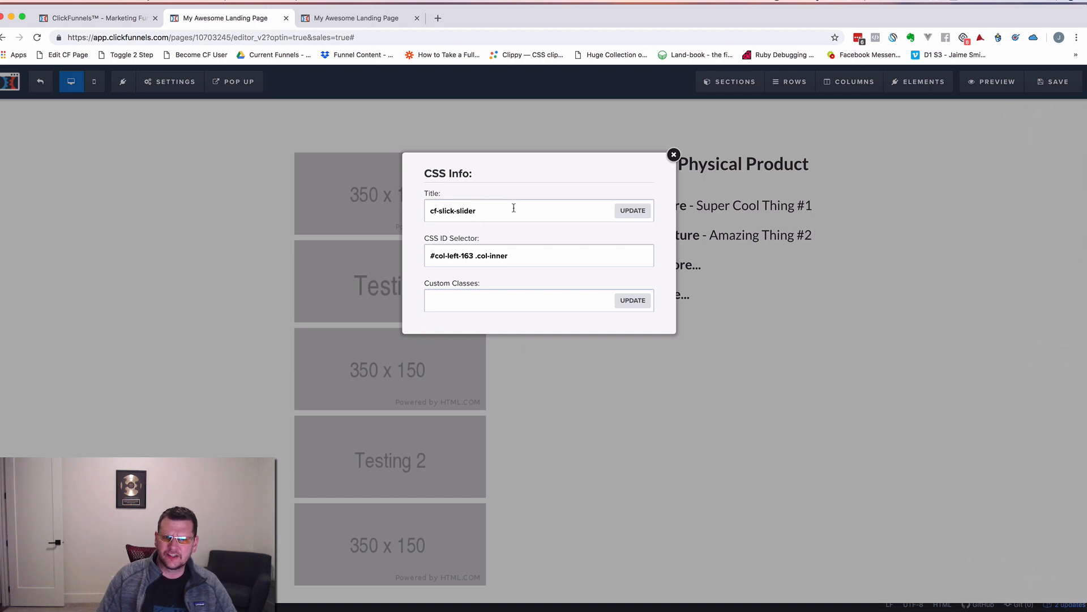
pyautogui.click(629, 211)
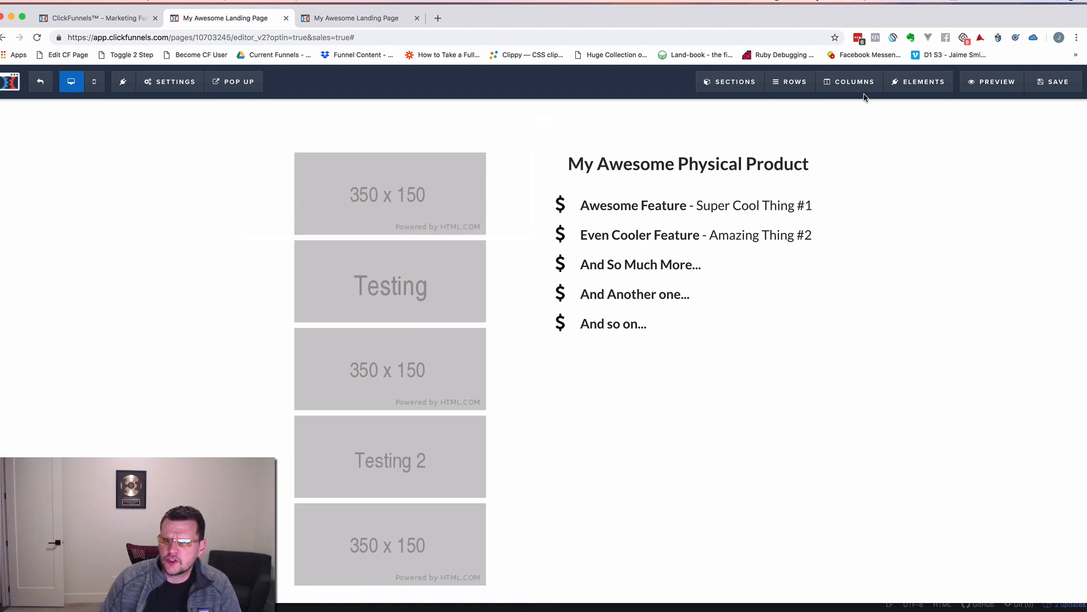
pyautogui.click(846, 82)
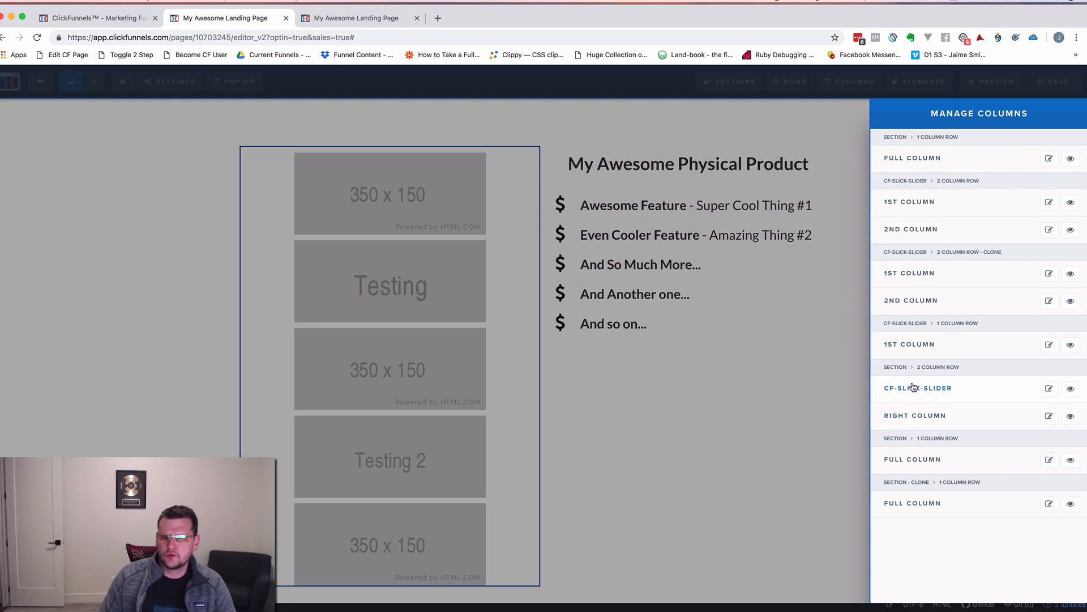
pyautogui.click(688, 310)
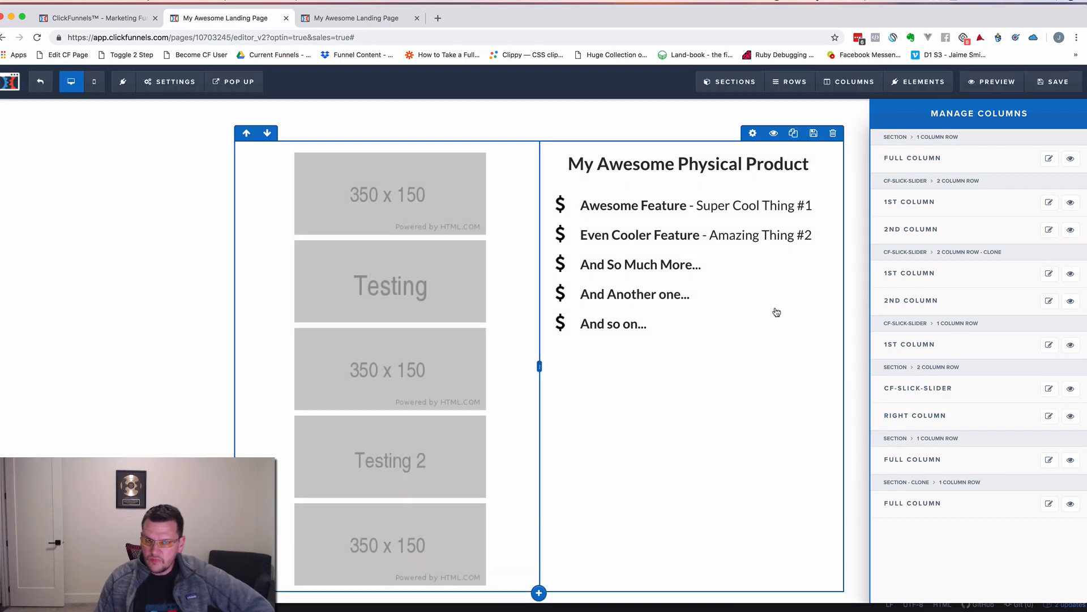
# Add a one-column row directly beneath the physical product row and insert an image element into it
pyautogui.scroll(-2, 706, 291)
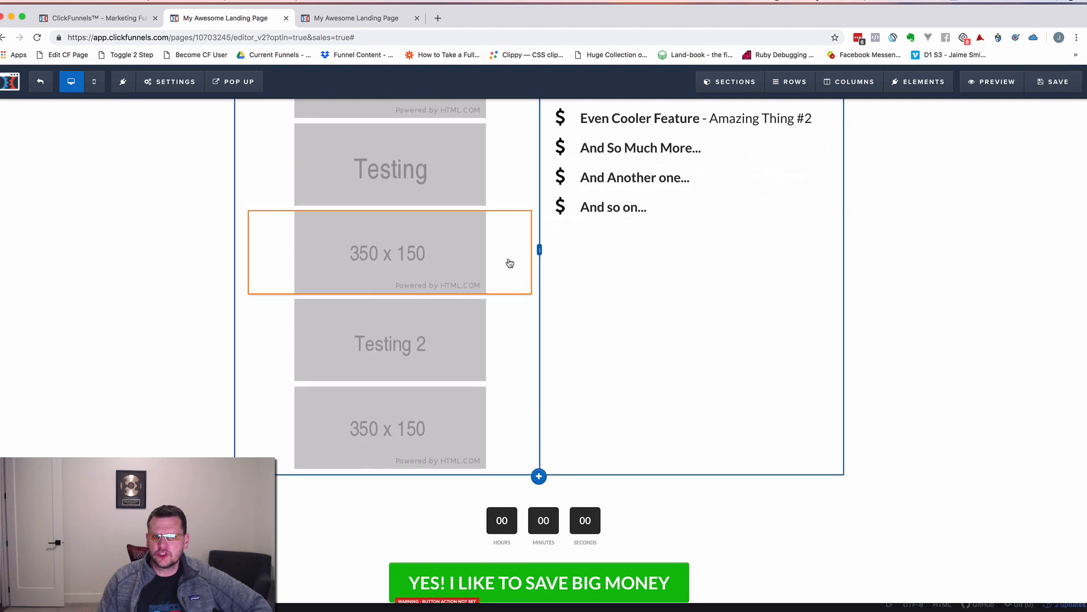
pyautogui.scroll(5, 508, 262)
pyautogui.scroll(-5, 509, 262)
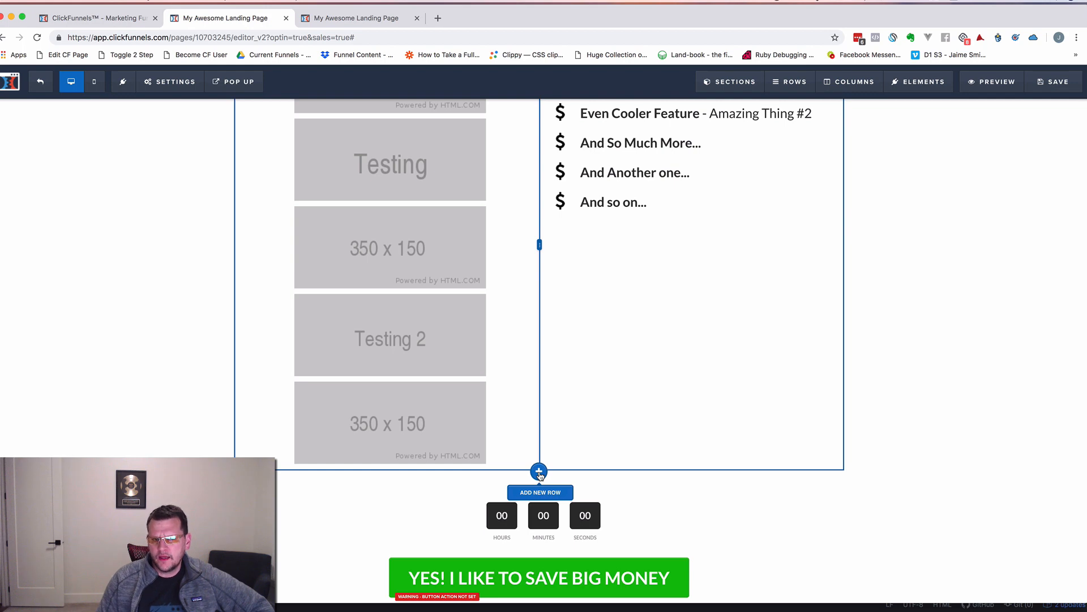
pyautogui.click(539, 472)
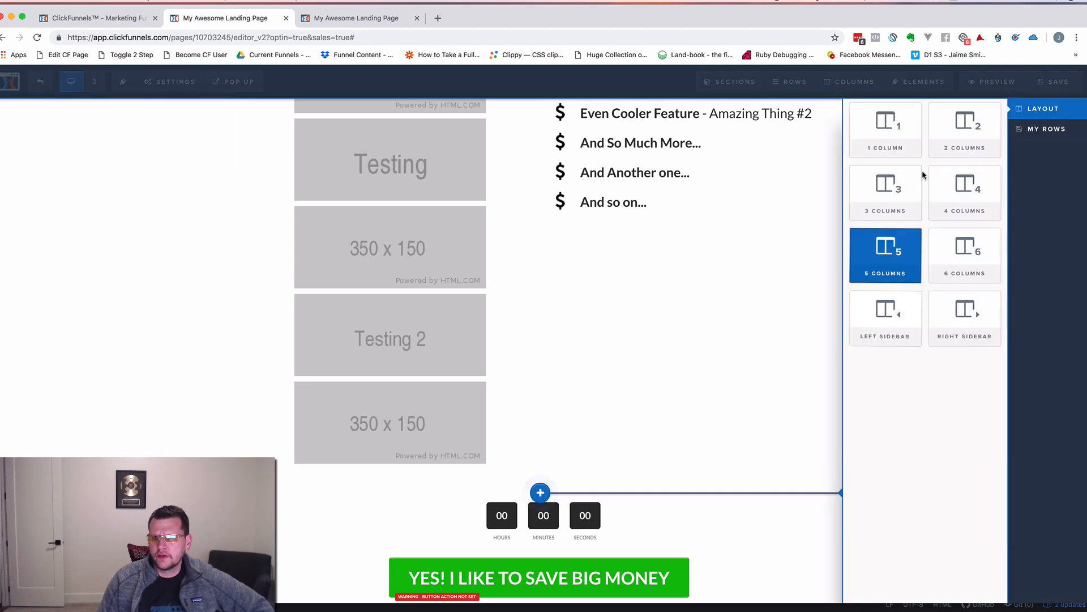
pyautogui.click(887, 125)
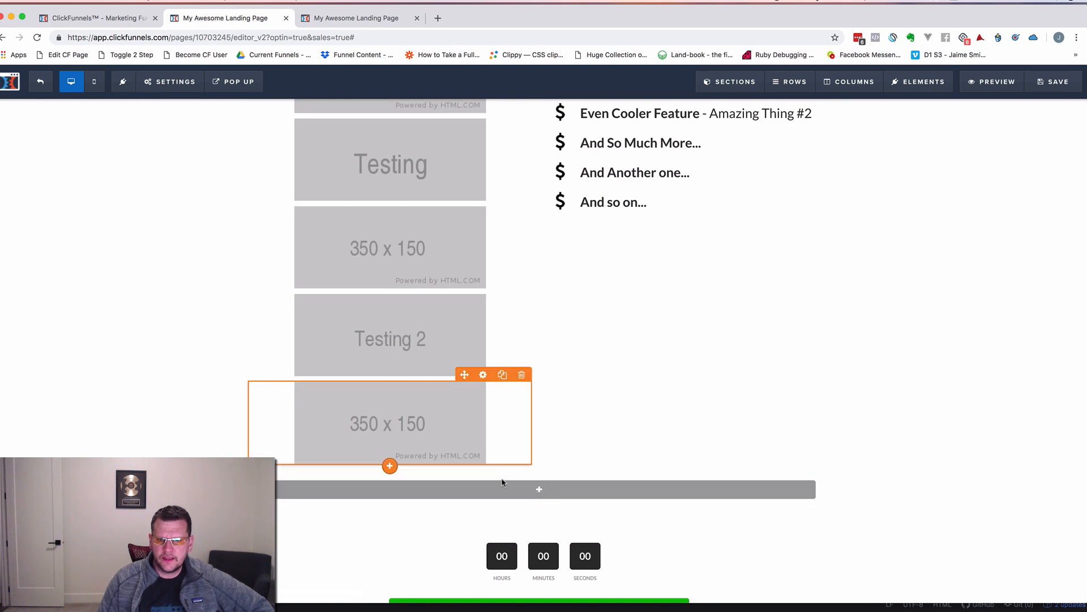
pyautogui.click(549, 489)
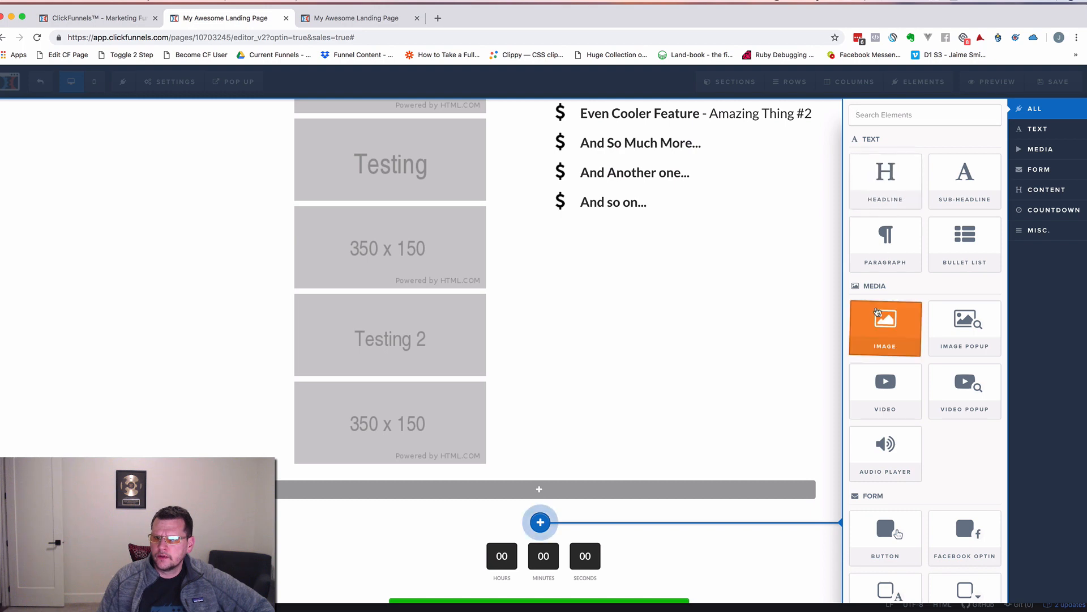
pyautogui.click(877, 312)
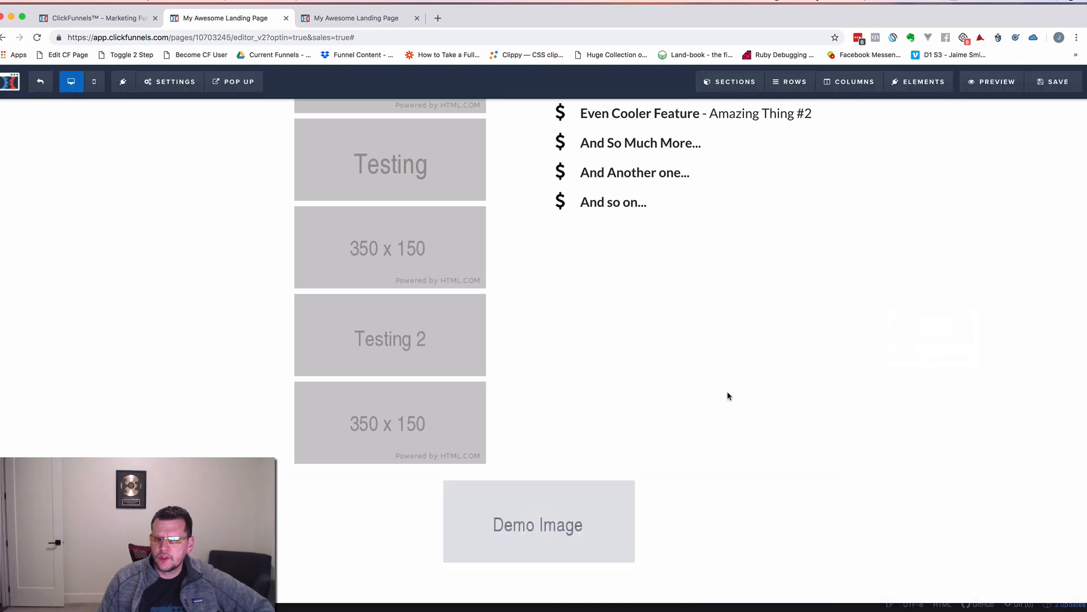
# Edit the new image's placeholder URL so that its text reads Demo Image 1
pyautogui.click(573, 512)
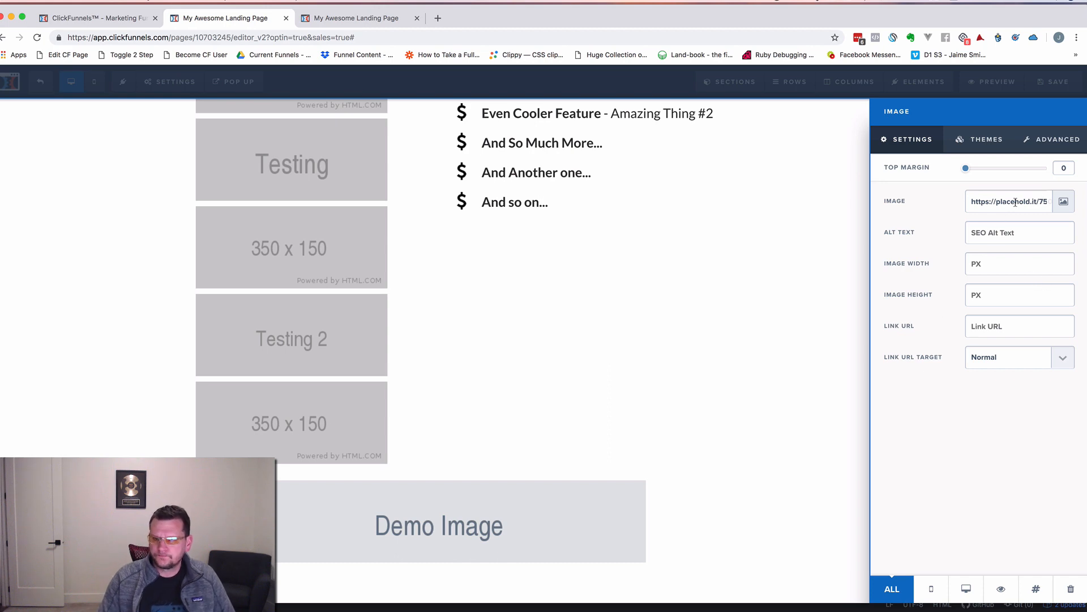
pyautogui.press('super+Right')
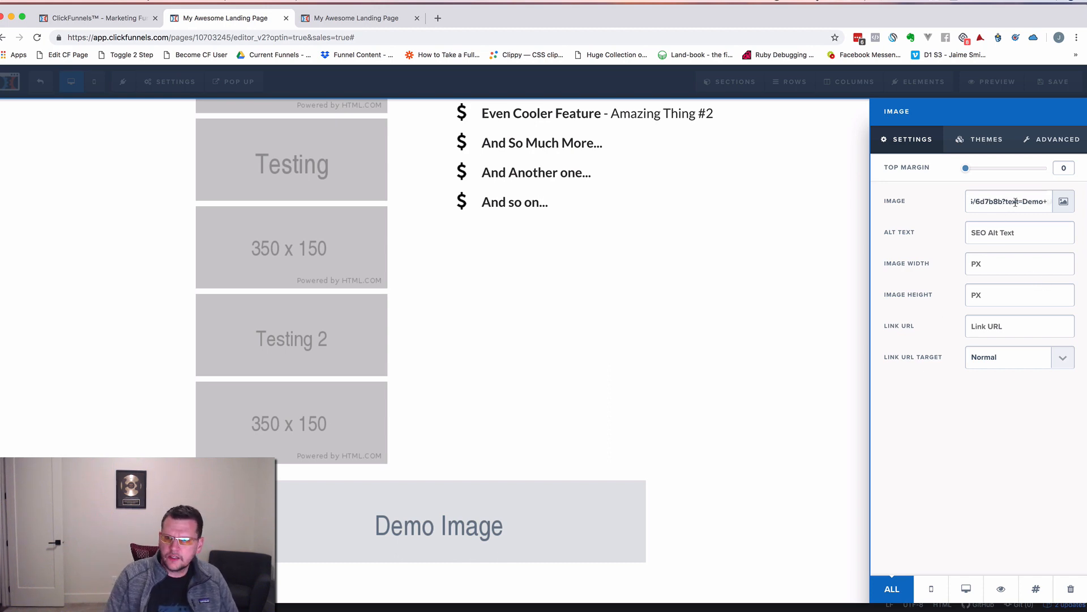
pyautogui.write('?text')
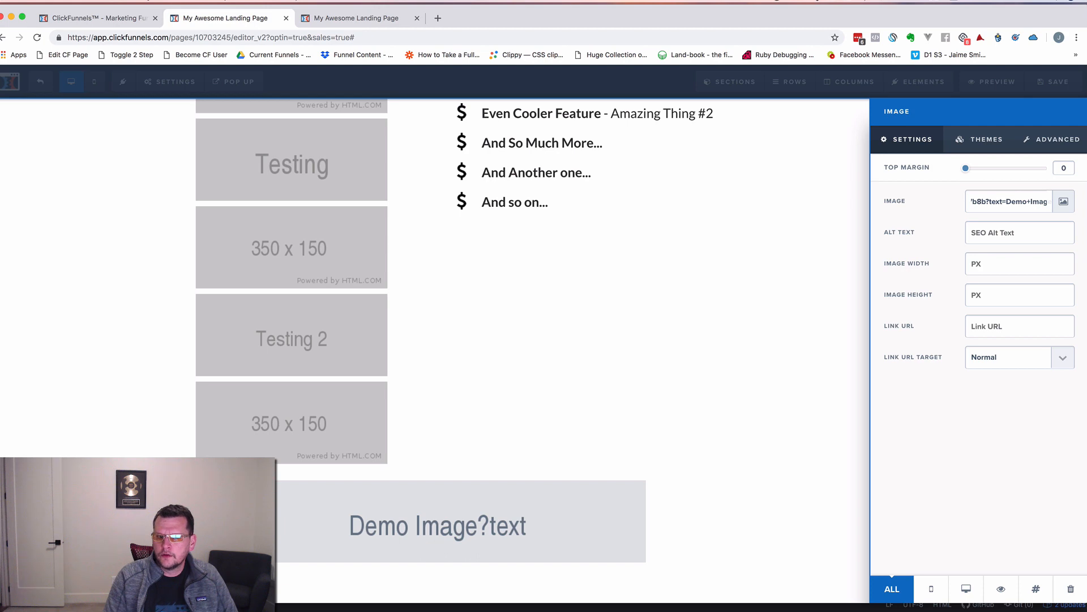
pyautogui.press('BackSpace')
pyautogui.press('BackSpace')
pyautogui.press('BackSpace')
pyautogui.press('BackSpace')
pyautogui.press('BackSpace')
pyautogui.press('BackSpace')
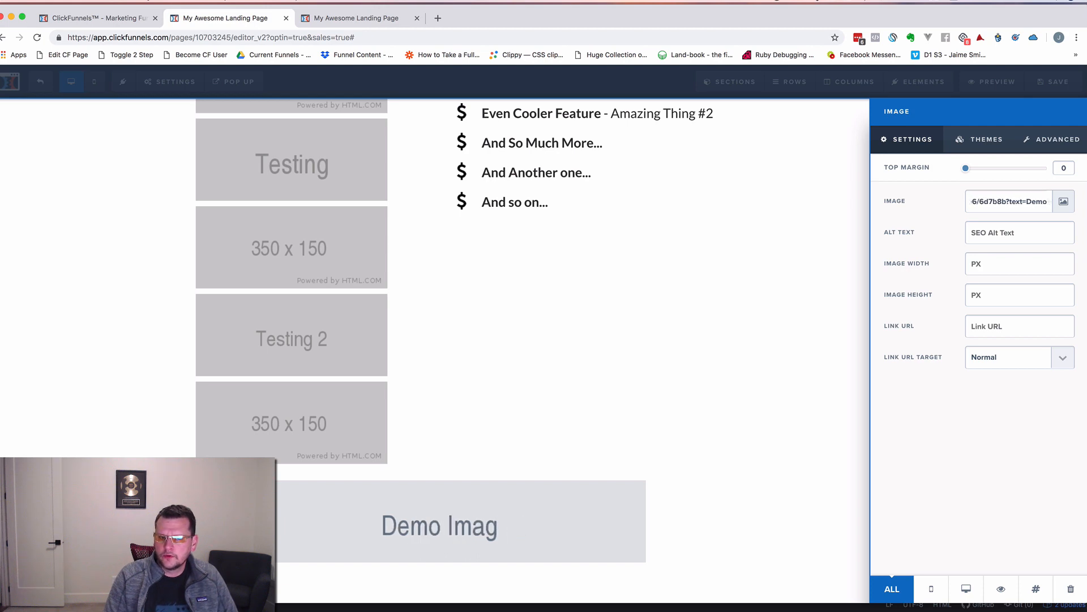
pyautogui.write('e+1')
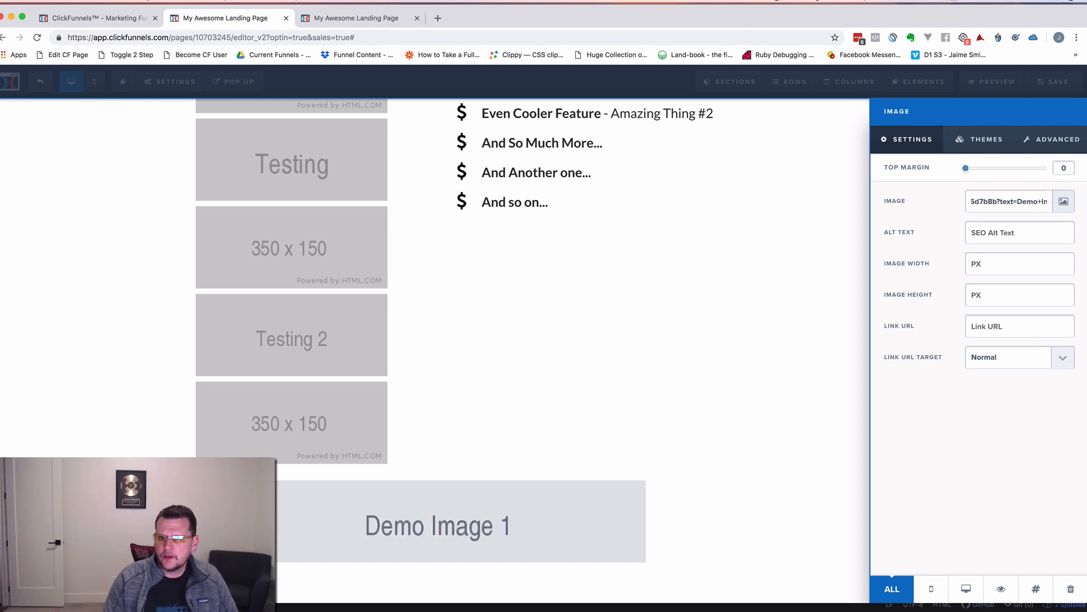
pyautogui.click(773, 360)
# Duplicate the Demo Image 1 element and edit the copy's image URL so that its text reads Demo Image 2
pyautogui.click(705, 541)
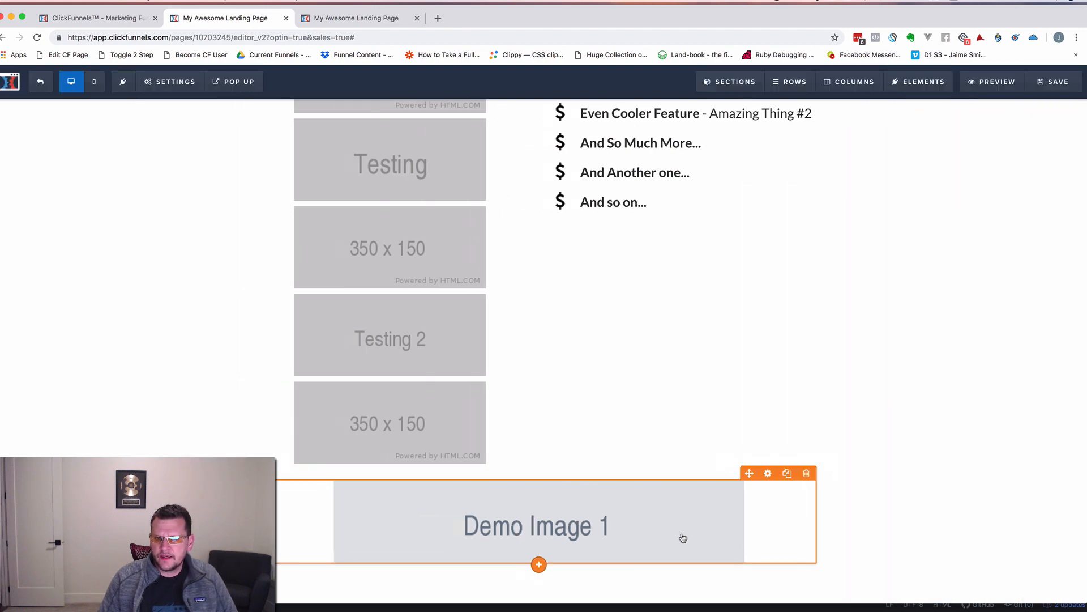
pyautogui.click(787, 474)
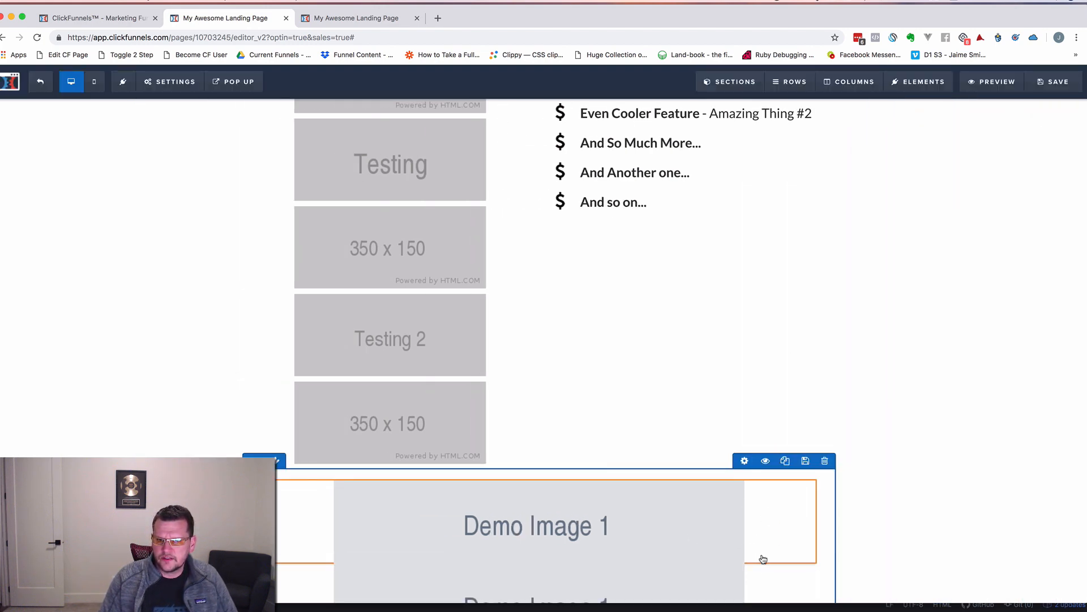
pyautogui.scroll(-3, 759, 557)
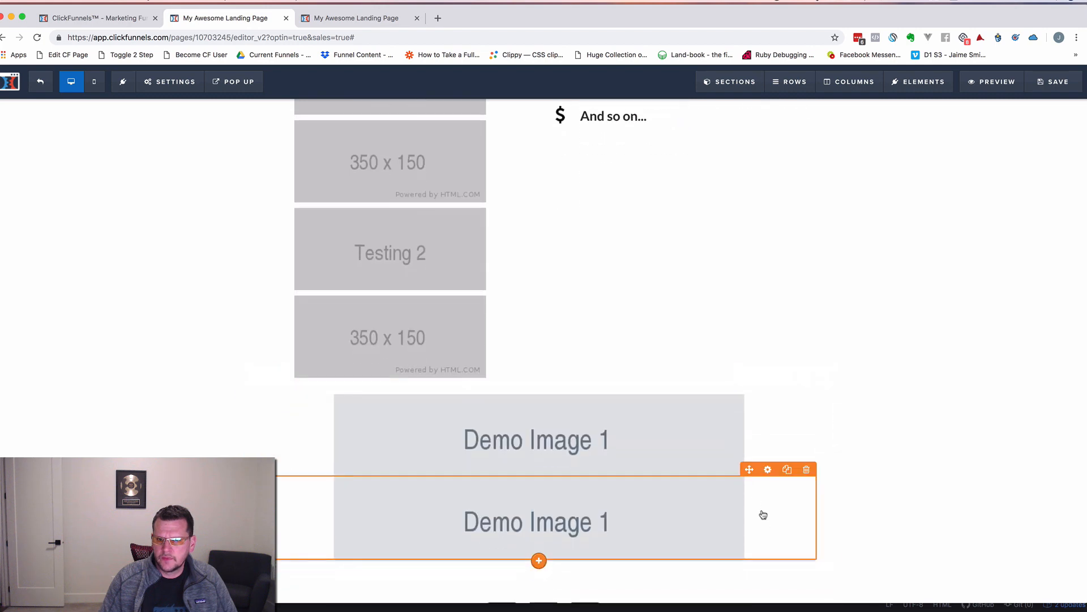
pyautogui.click(768, 480)
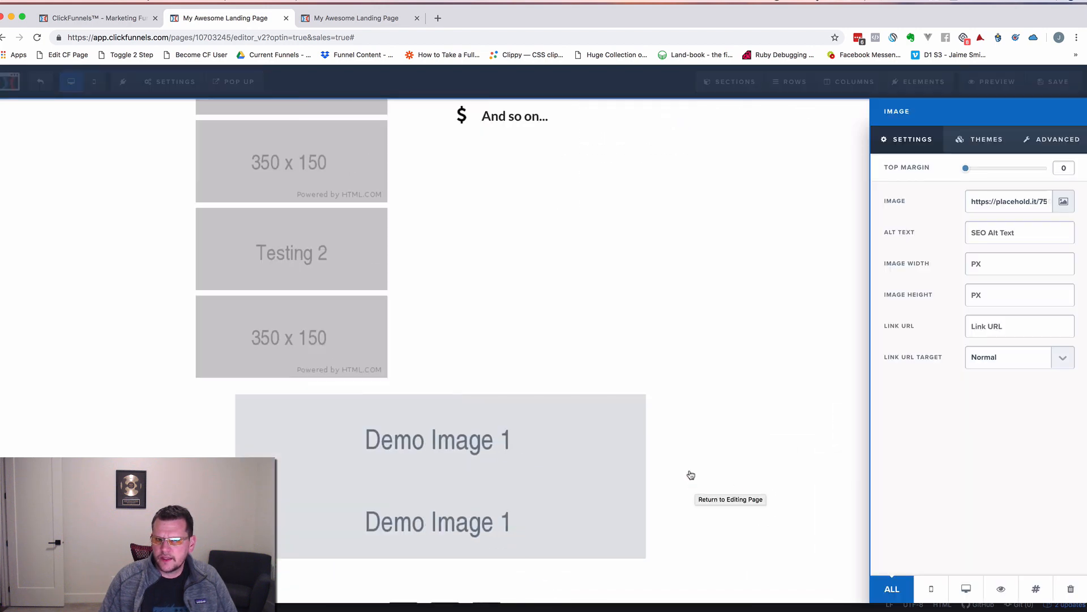
pyautogui.click(664, 447)
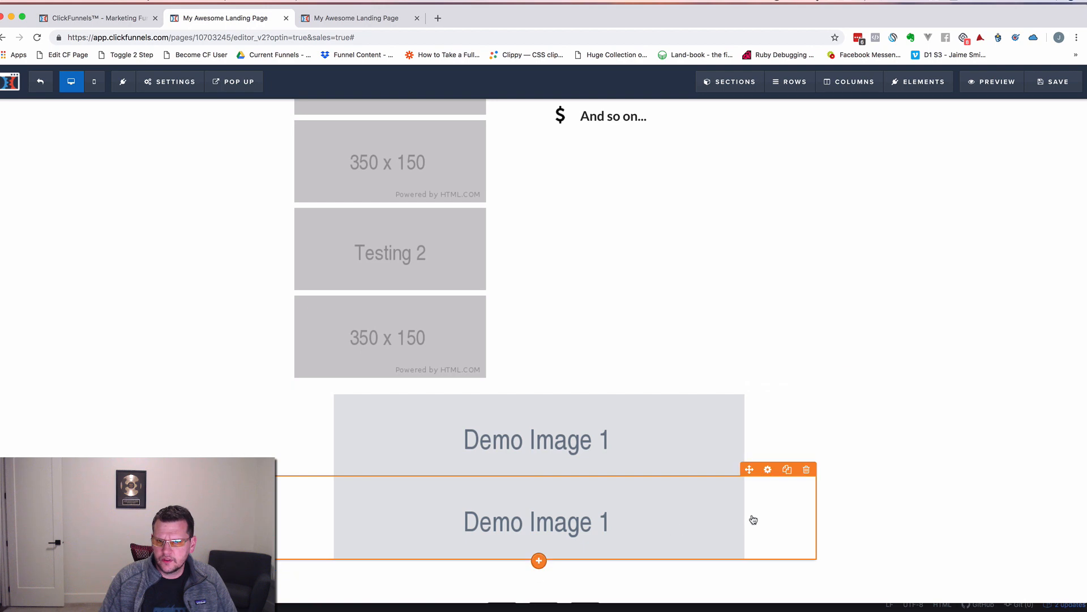
pyautogui.click(614, 521)
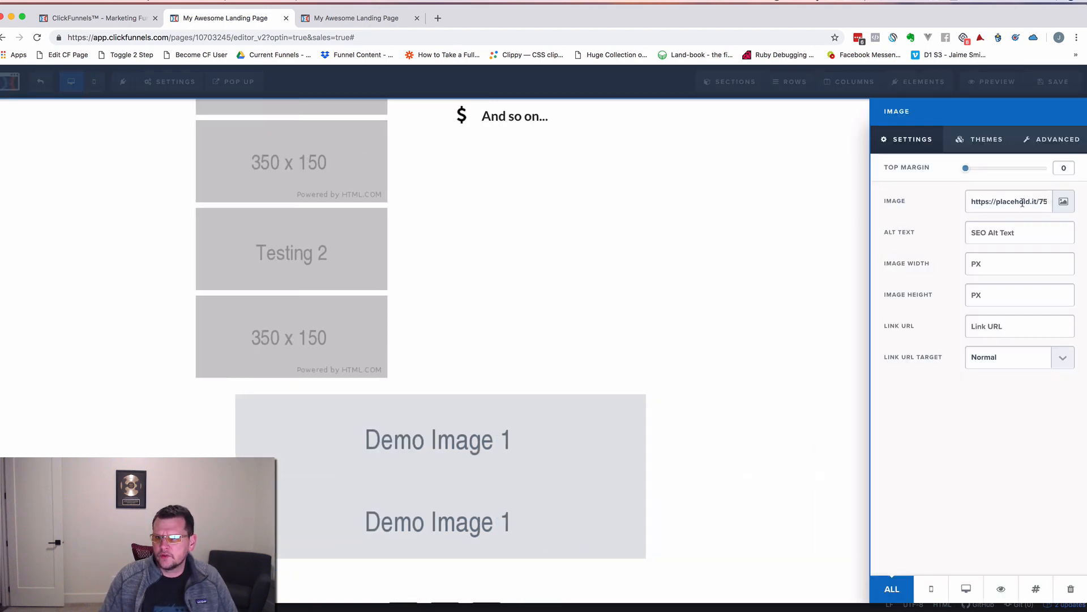
pyautogui.click(1023, 203)
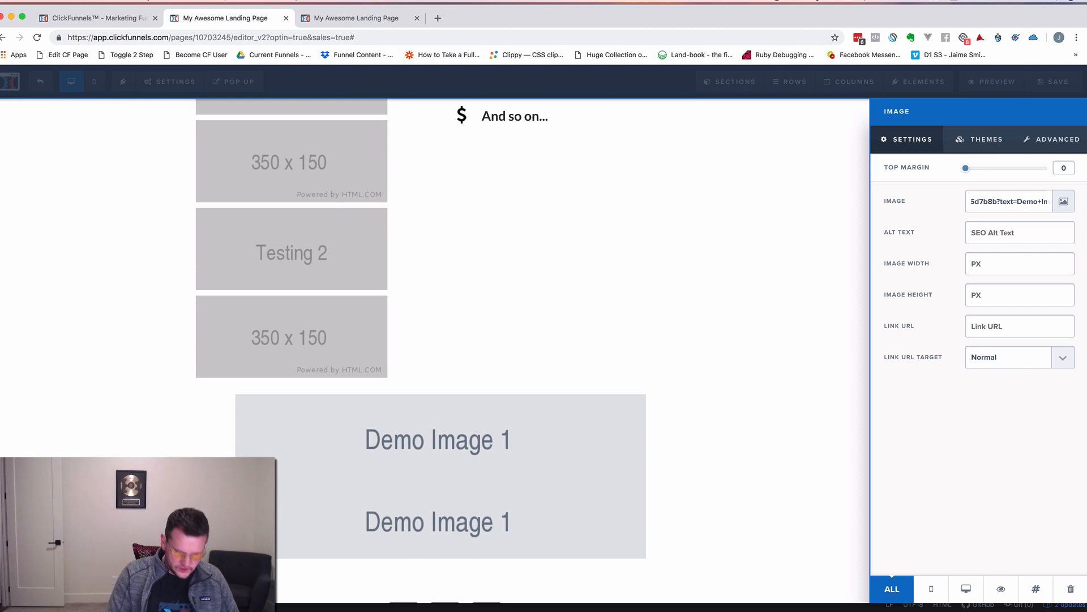
pyautogui.press('BackSpace')
pyautogui.write('2')
pyautogui.click(708, 417)
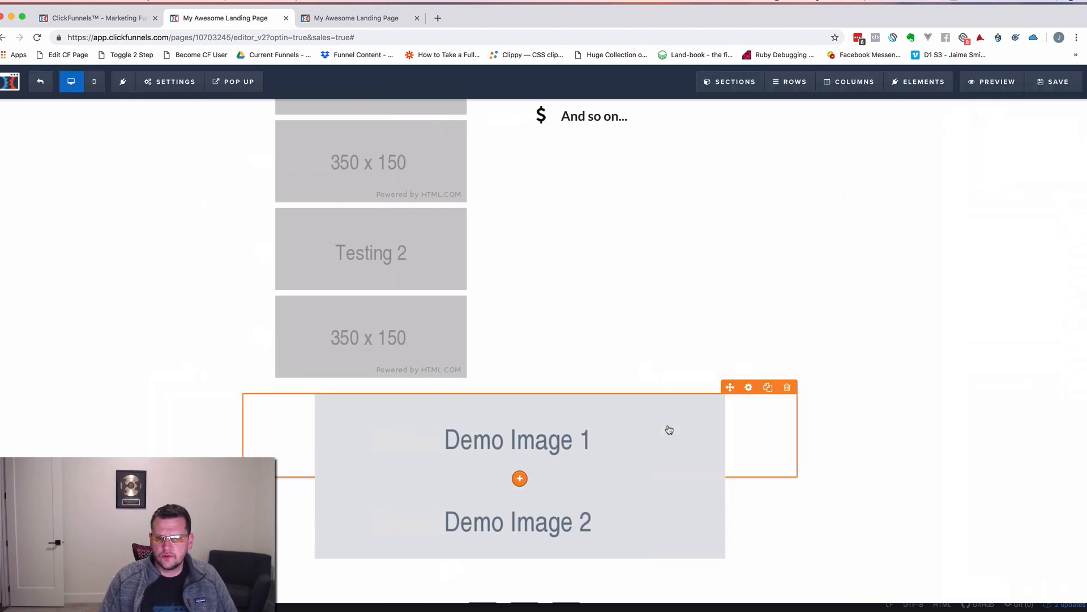
# Duplicate the Demo Image 2 element and edit the copy's image URL so that its text reads Demo Image 3
pyautogui.scroll(-3, 721, 478)
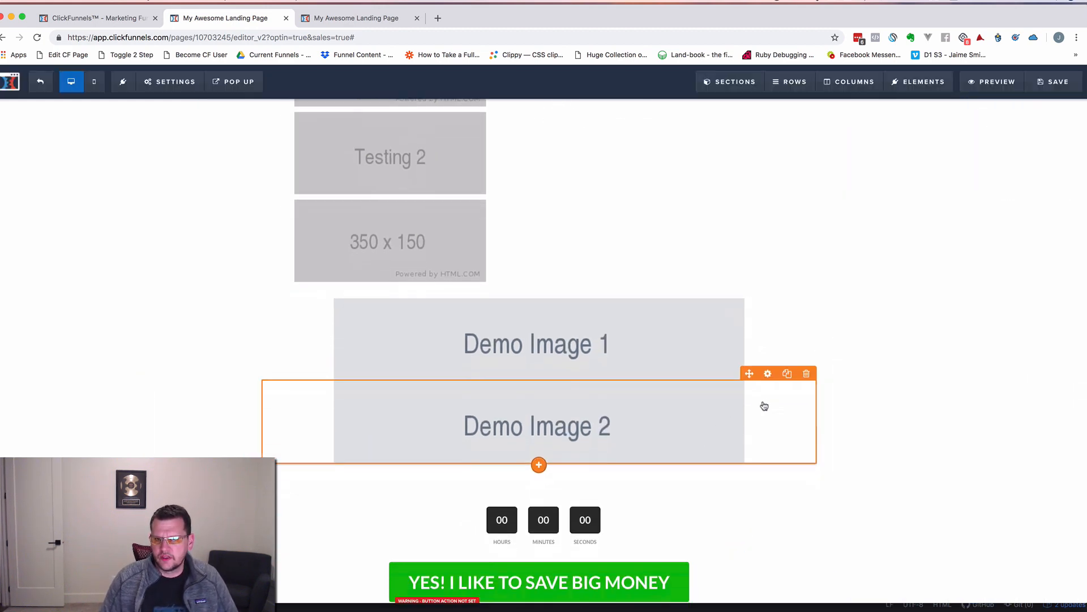
pyautogui.click(787, 373)
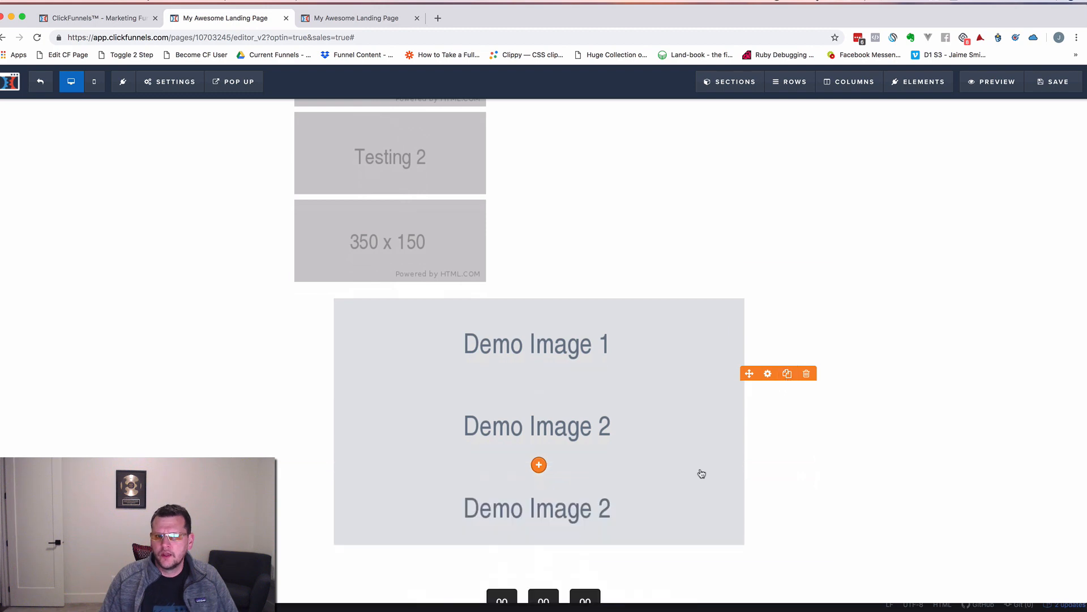
pyautogui.click(646, 513)
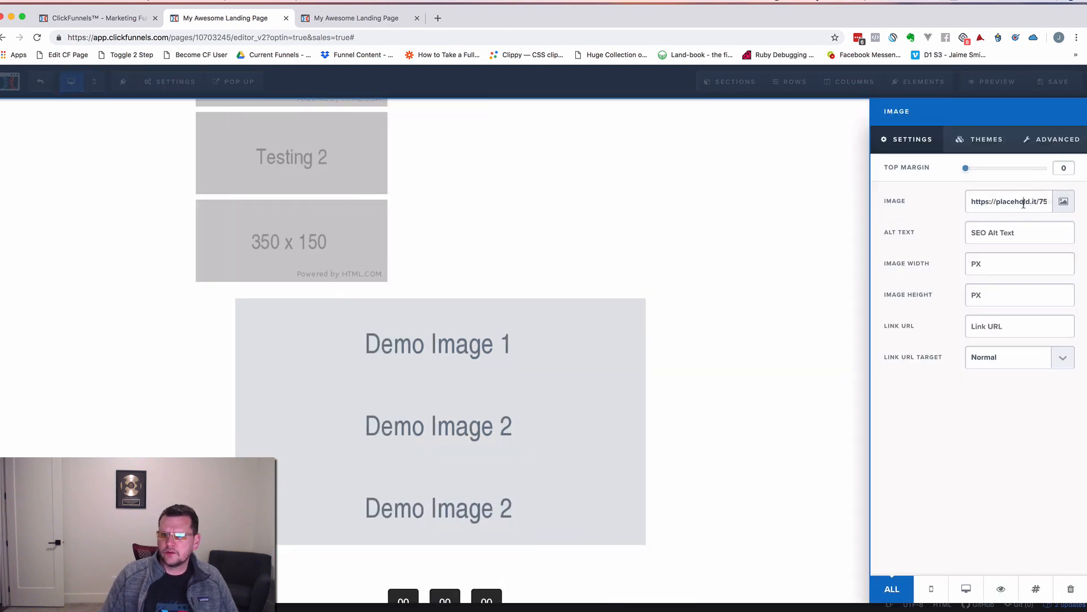
pyautogui.press('Right')
pyautogui.press('Right')
pyautogui.press('Right')
pyautogui.press('Right')
pyautogui.press('Right')
pyautogui.press('Right')
pyautogui.press('Right')
pyautogui.press('Right')
pyautogui.press('Right')
pyautogui.press('Right')
pyautogui.write('3')
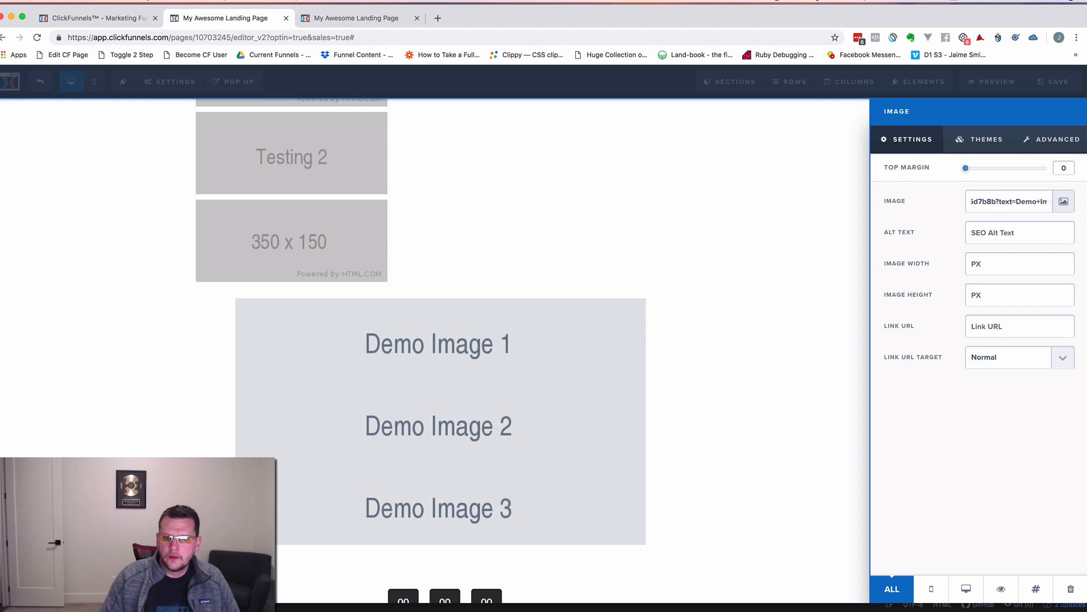
pyautogui.click(730, 356)
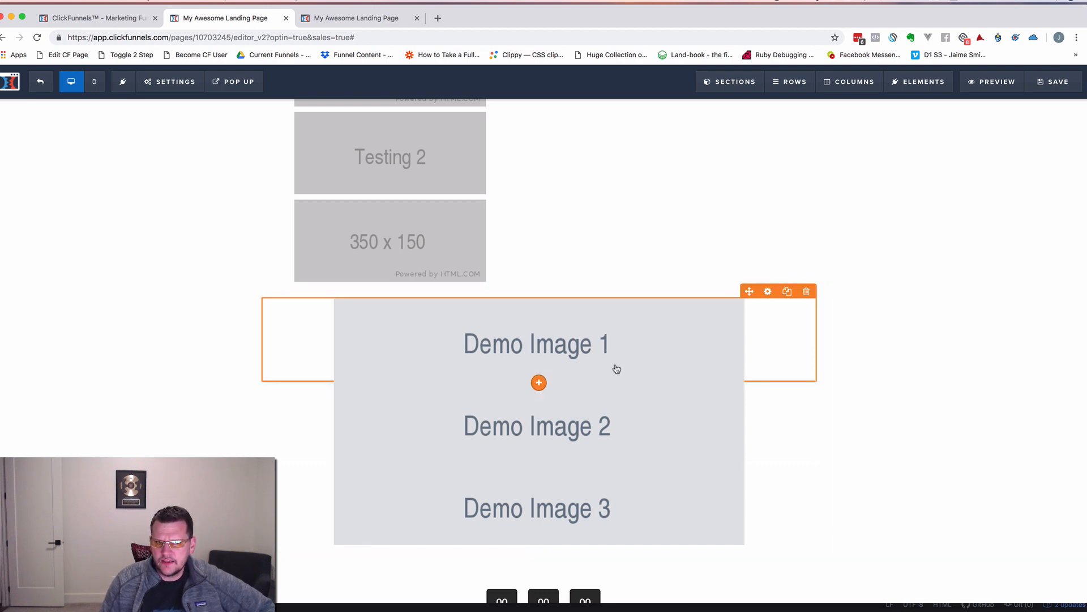
# Change the title of the one-column row holding the three demo images to cf-slick-slider in its CSS info
pyautogui.scroll(10, 532, 252)
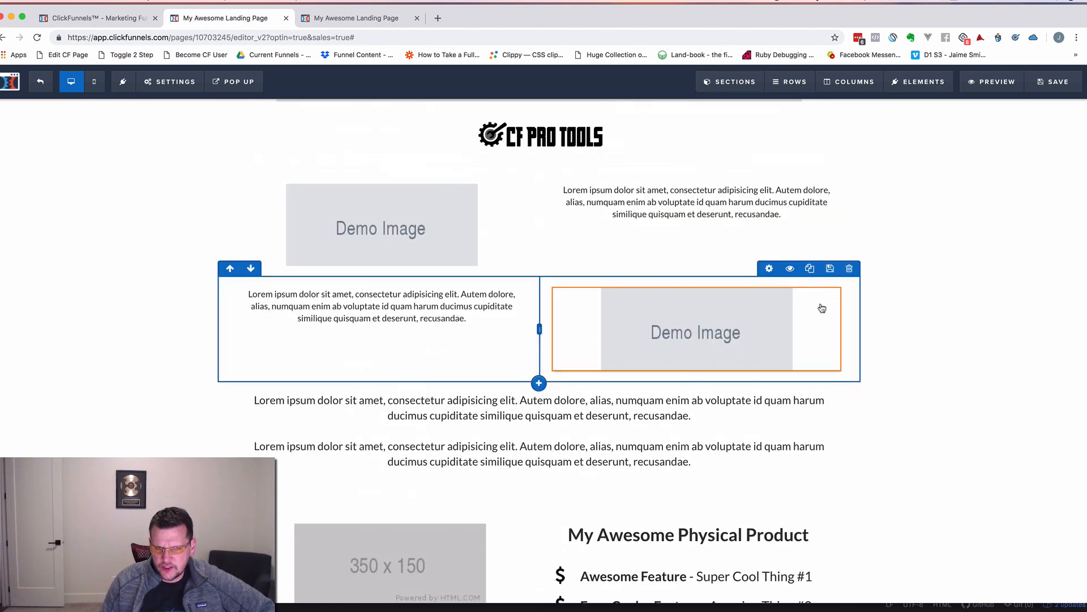
pyautogui.scroll(-12, 821, 308)
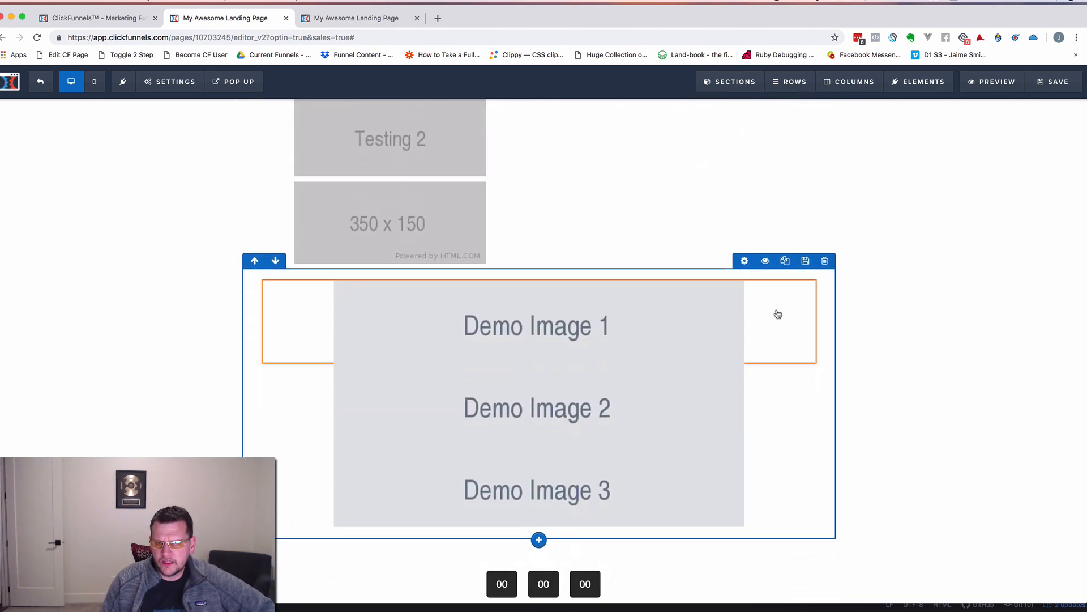
pyautogui.click(744, 262)
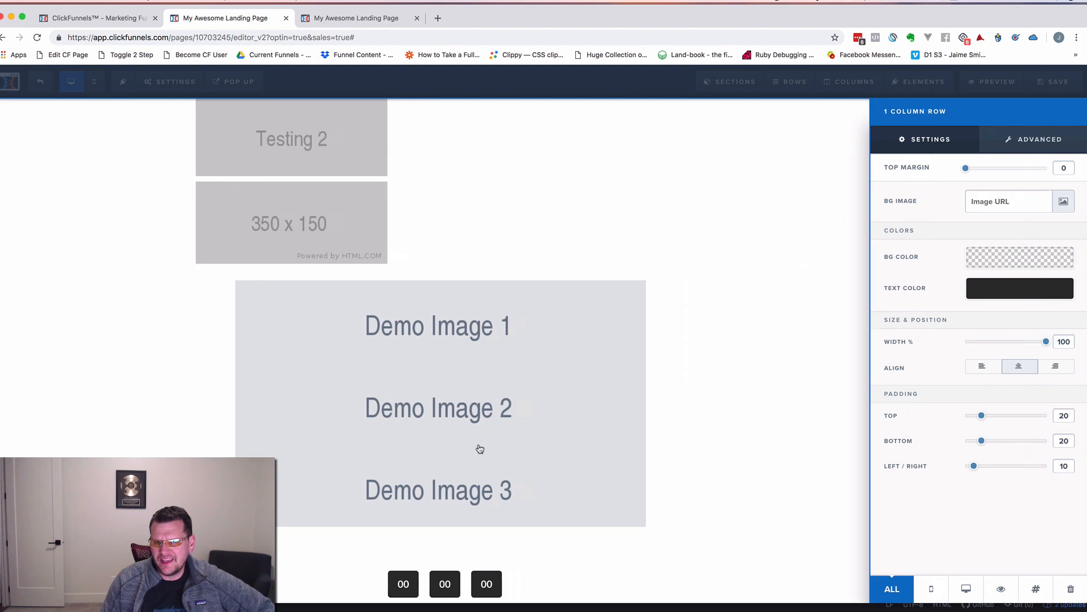
pyautogui.click(1036, 589)
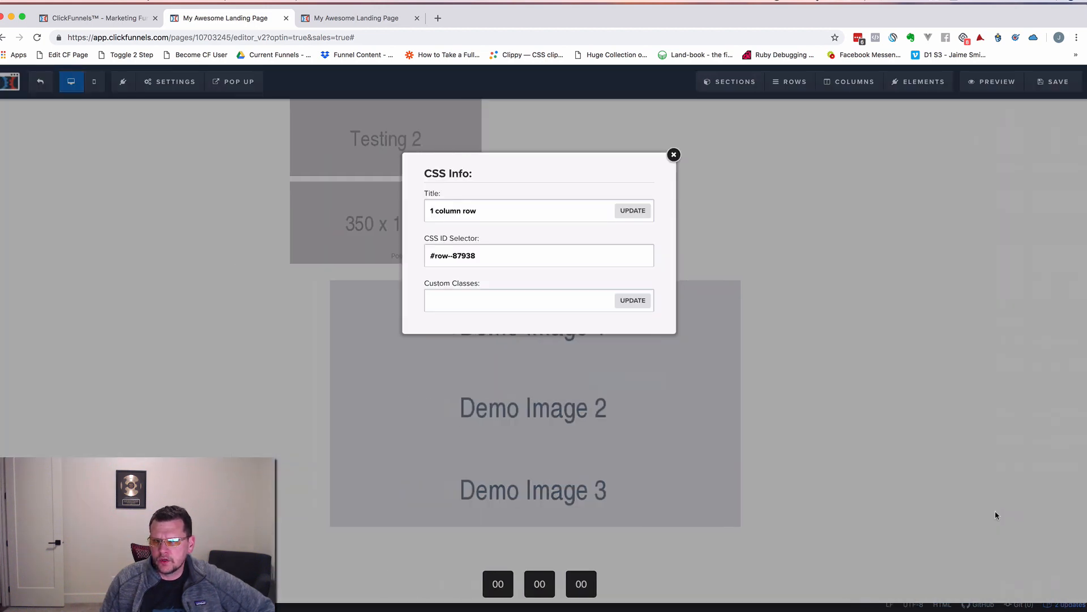
pyautogui.doubleClick(501, 211)
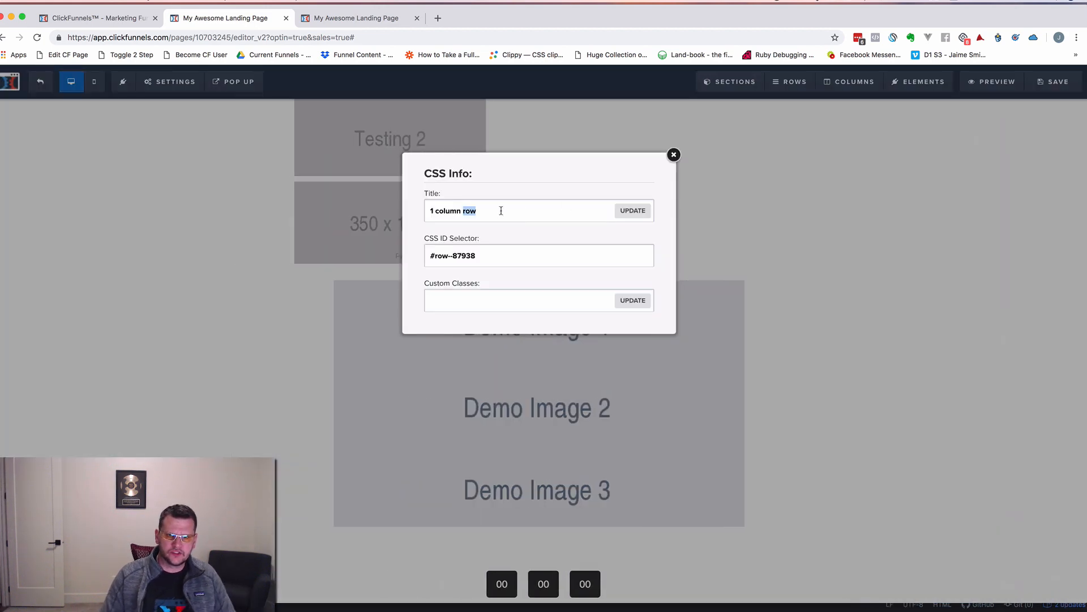
pyautogui.tripleClick(502, 210)
pyautogui.write('cf-slick-slider')
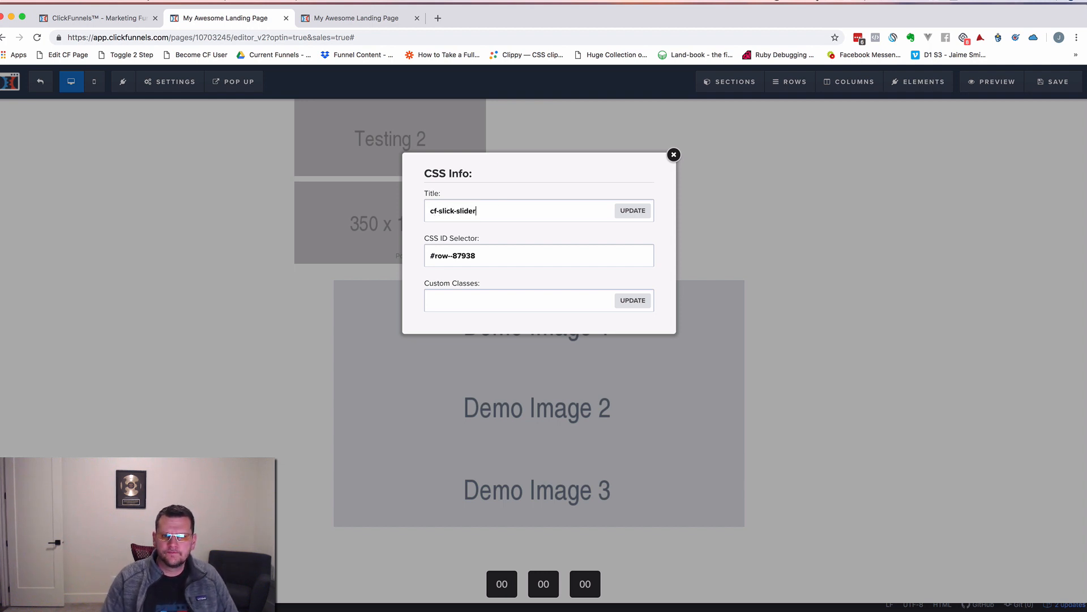
pyautogui.click(620, 215)
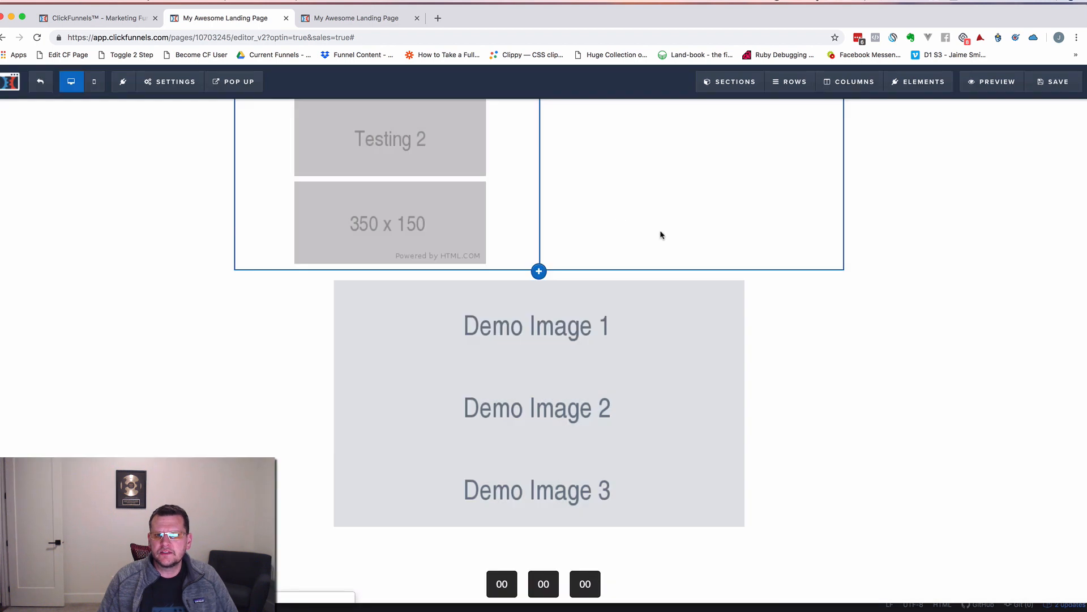
# Save the landing page and open a fresh preview in place of the old preview tab
pyautogui.click(1054, 85)
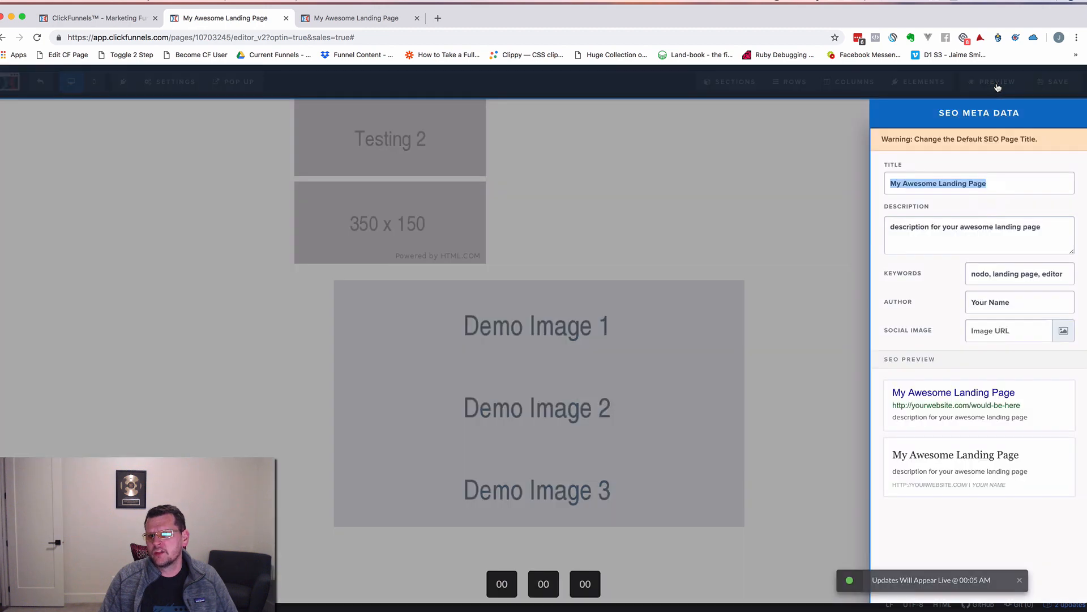
pyautogui.click(998, 87)
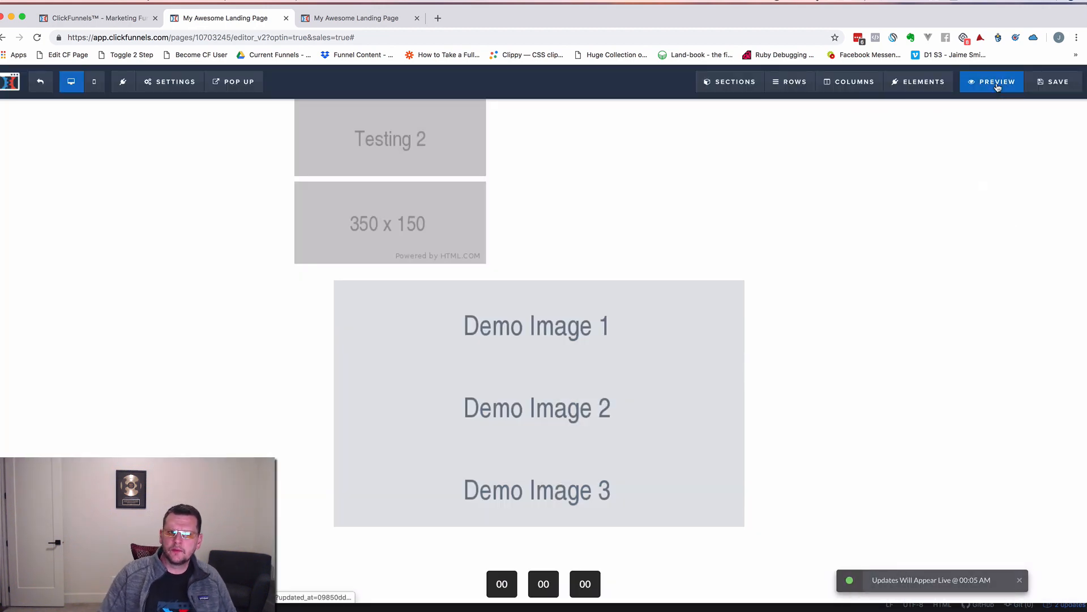
pyautogui.click(998, 88)
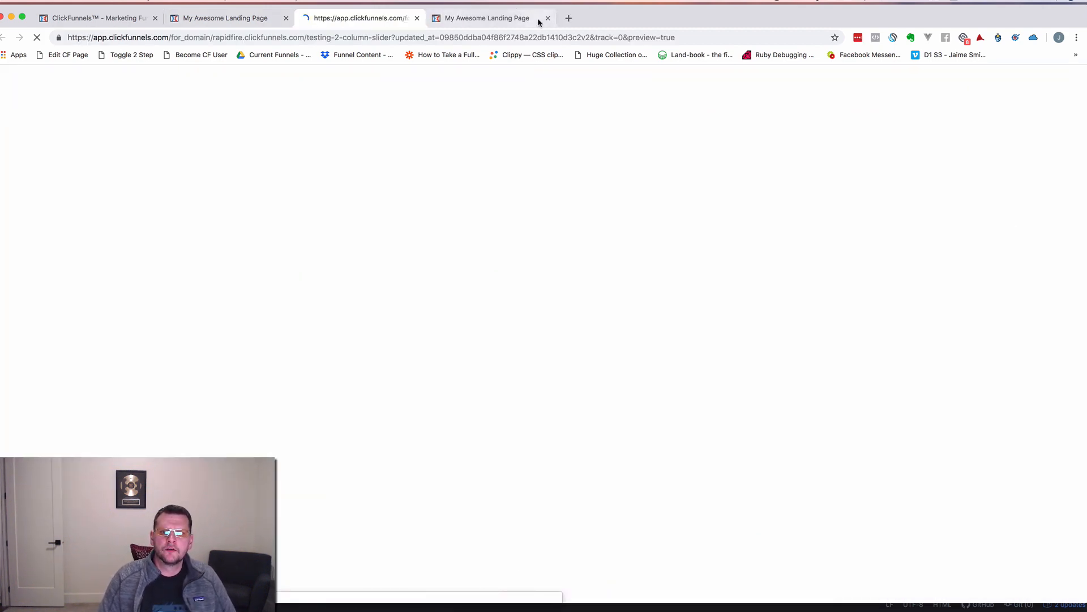
pyautogui.click(548, 18)
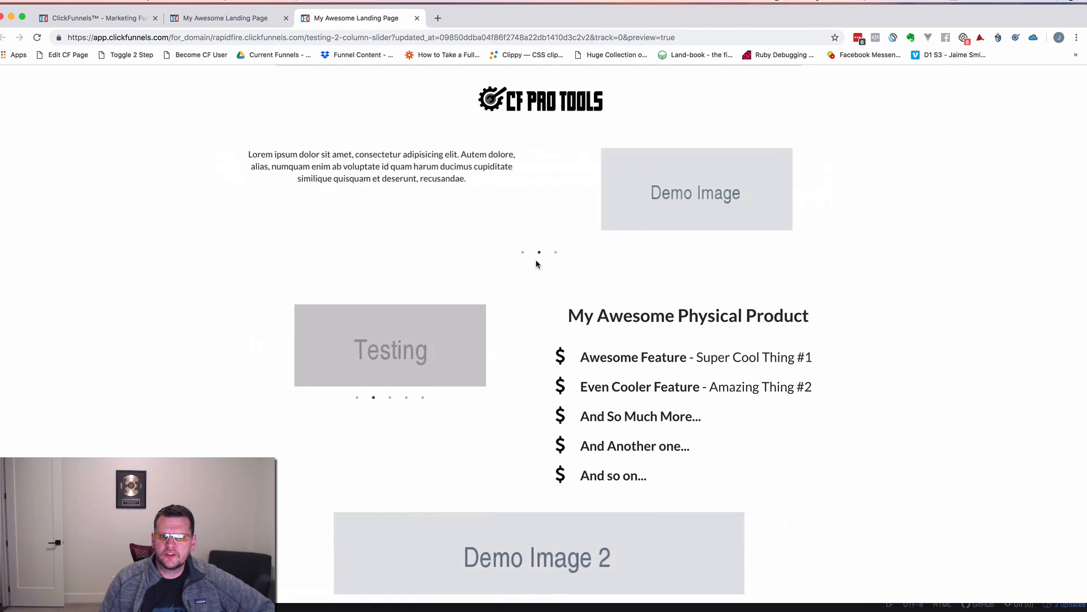
# Examine the section, column and row carousels in the page preview, and return to the page editor
pyautogui.scroll(-1, 537, 263)
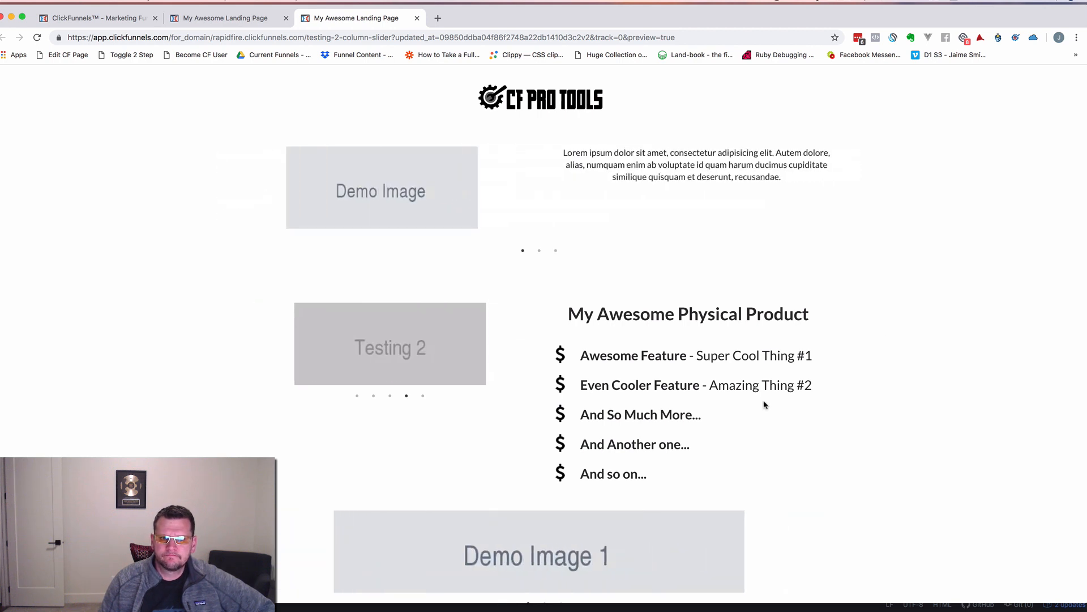
pyautogui.scroll(-3, 805, 364)
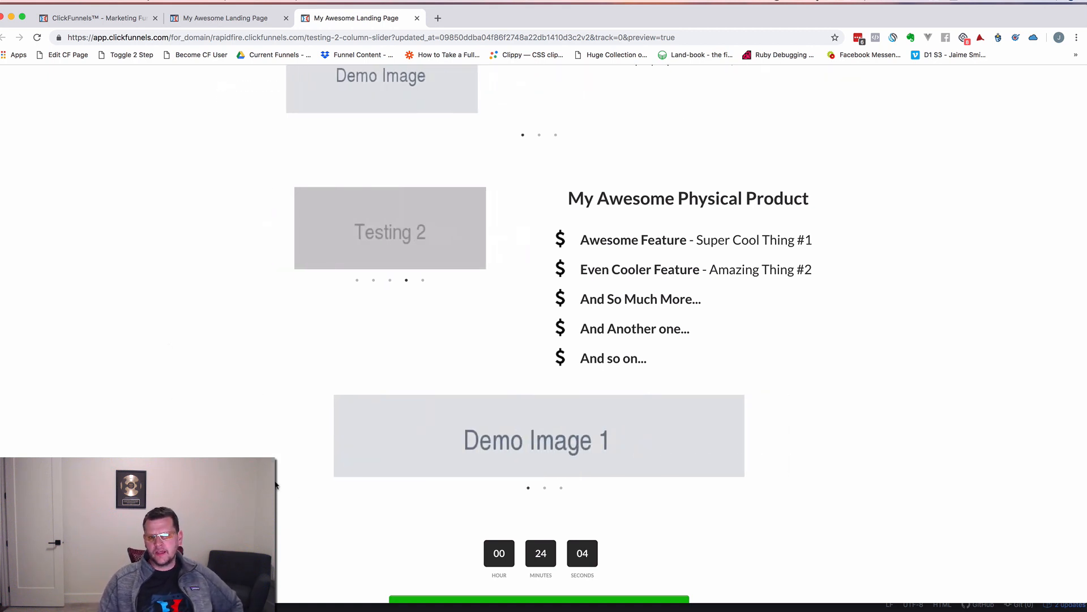
pyautogui.scroll(-1, 594, 464)
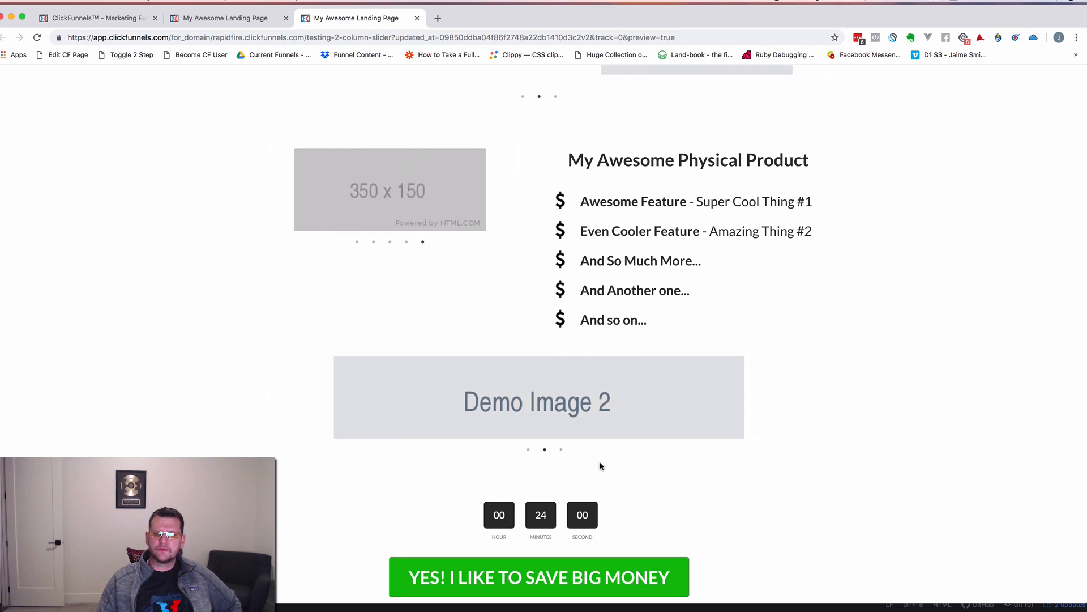
pyautogui.scroll(4, 601, 466)
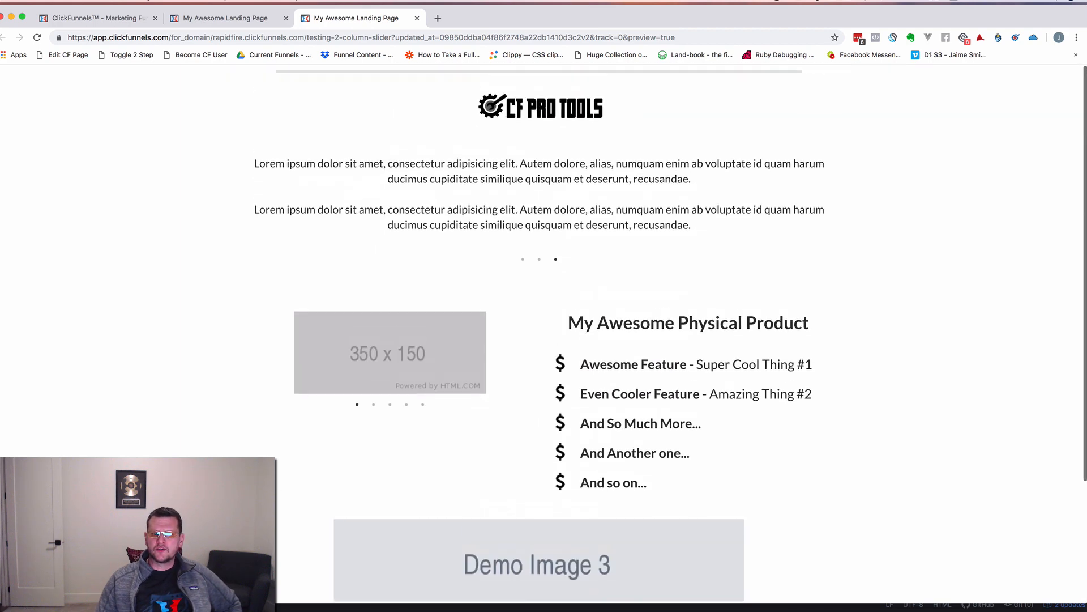
pyautogui.scroll(-1, 439, 216)
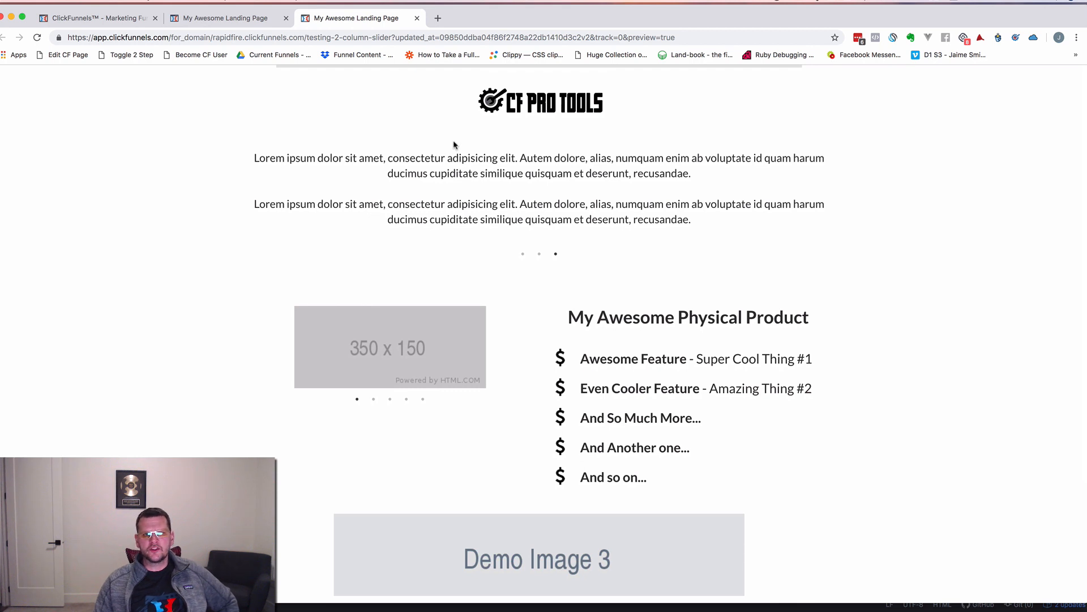
pyautogui.click(254, 22)
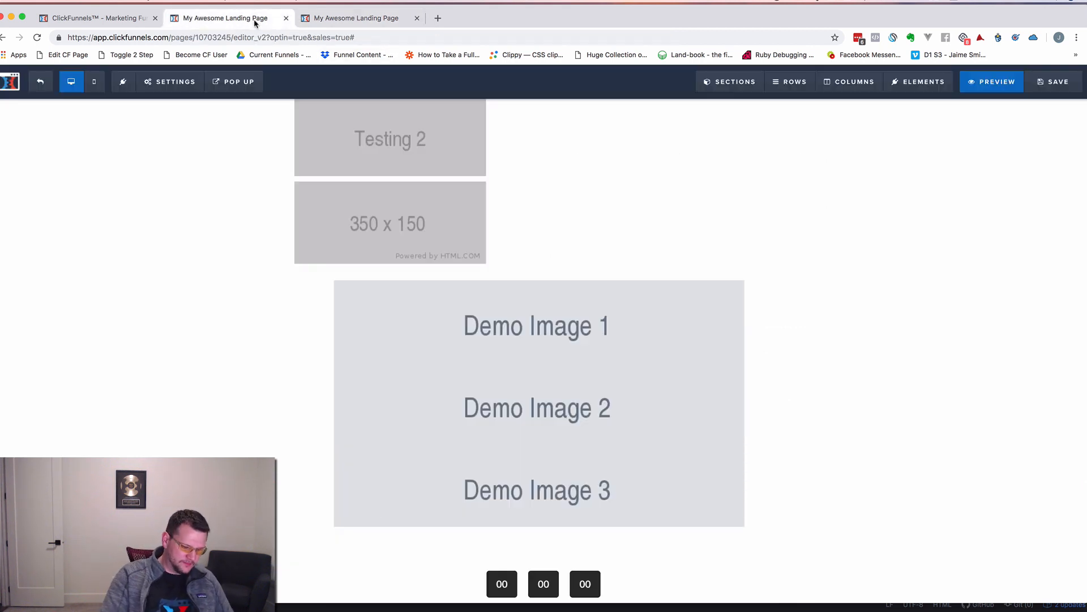